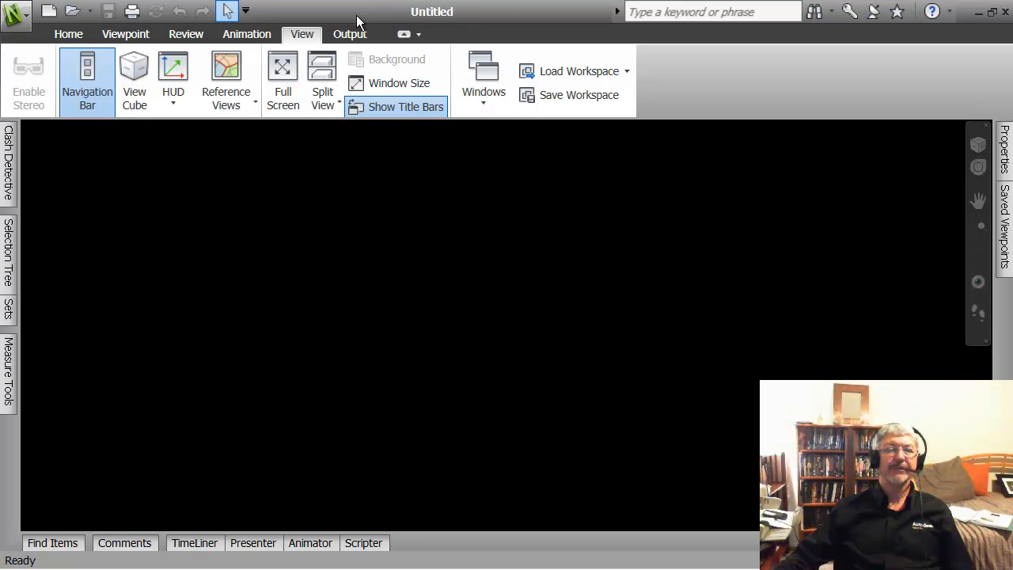
Step: In the Open dialog, browse to Desktop > NAVISWORKS TRAINING > Examples > Getting Started
{"action": "left_click", "coordinate": [15, 14]}
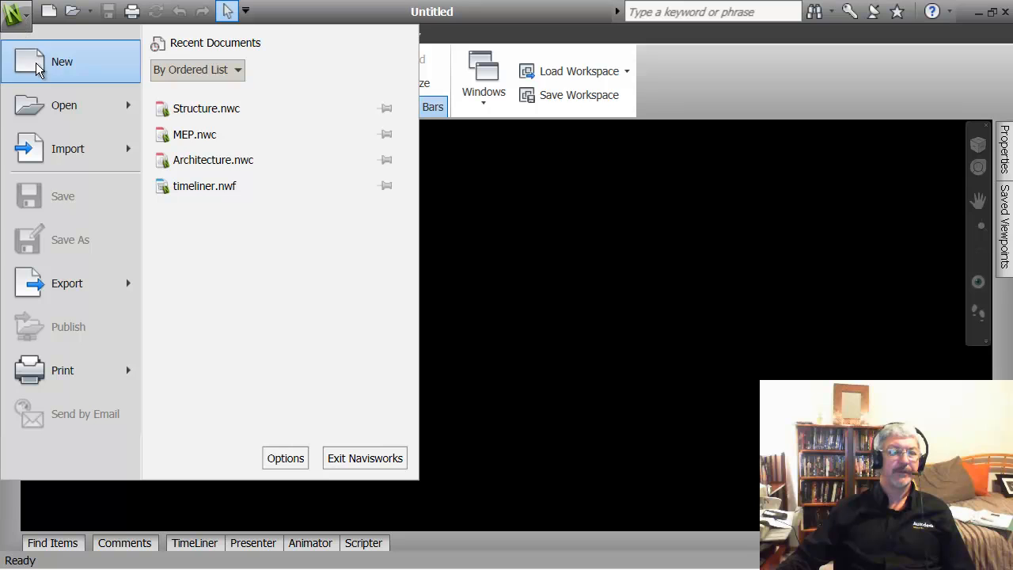
{"action": "mouse_move", "coordinate": [111, 109]}
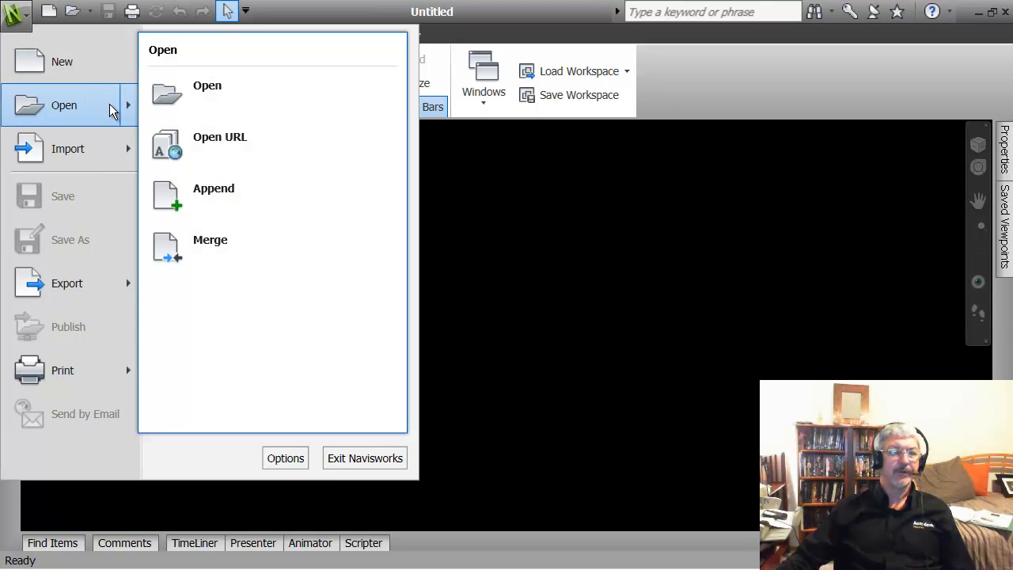
{"action": "left_click", "coordinate": [169, 101]}
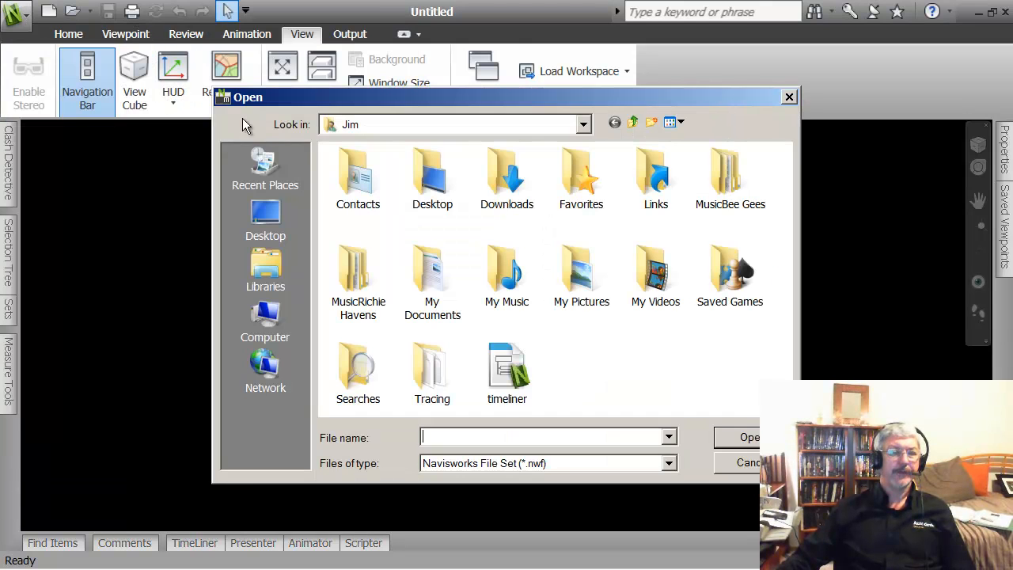
{"action": "left_click", "coordinate": [267, 222]}
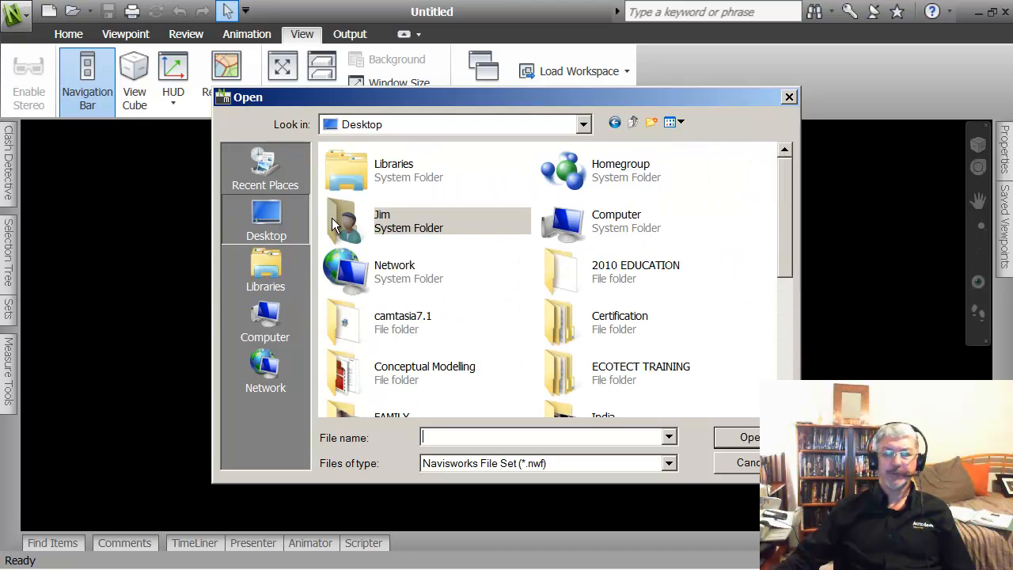
{"action": "left_click_drag", "start_coordinate": [789, 262], "coordinate": [791, 381]}
{"action": "double_click", "coordinate": [560, 190]}
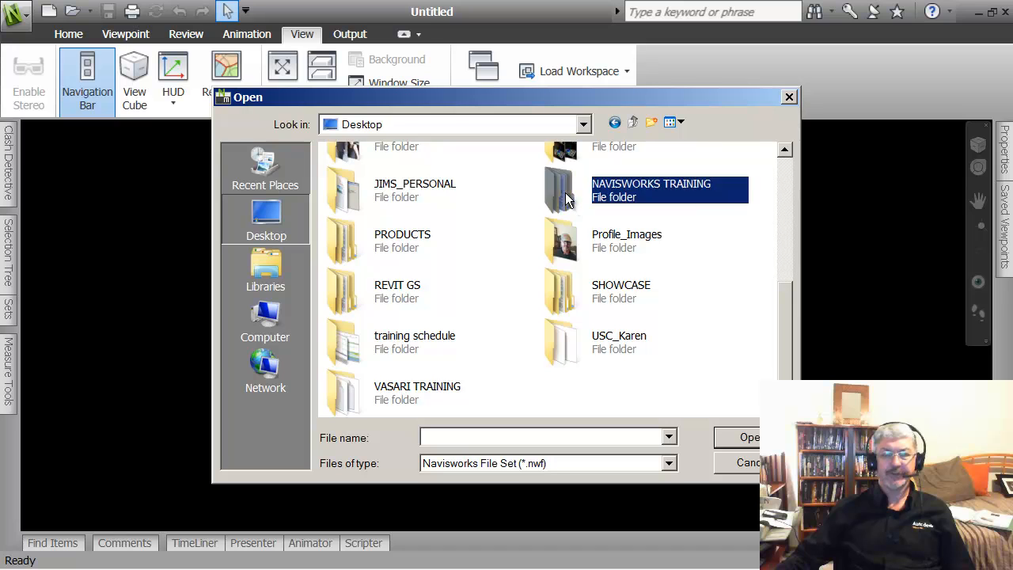
{"action": "double_click", "coordinate": [336, 188]}
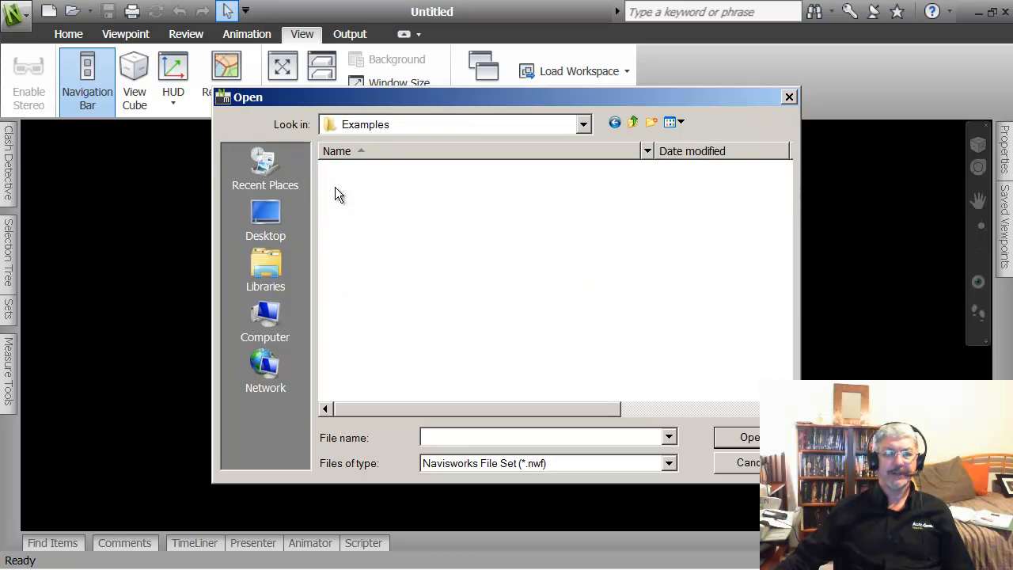
{"action": "double_click", "coordinate": [342, 236]}
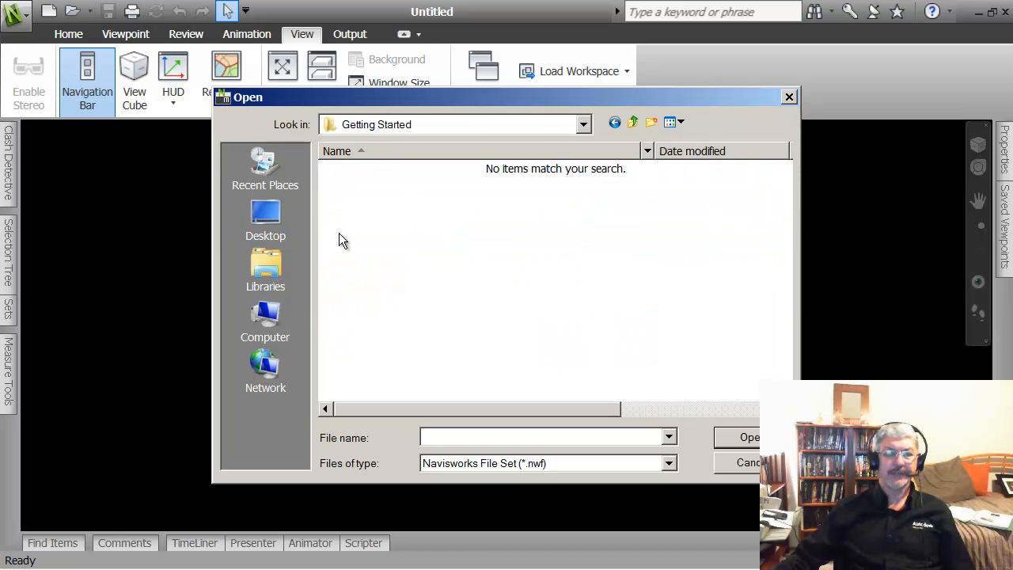
Step: List Navisworks Cache (.nwc) files and open Architecture
{"action": "left_click", "coordinate": [669, 463]}
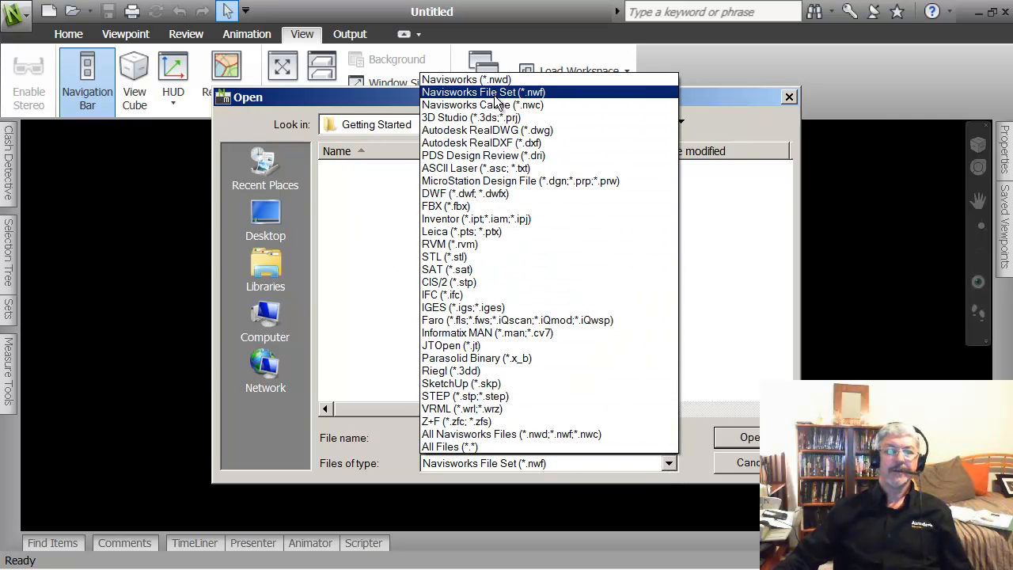
{"action": "left_click", "coordinate": [470, 107]}
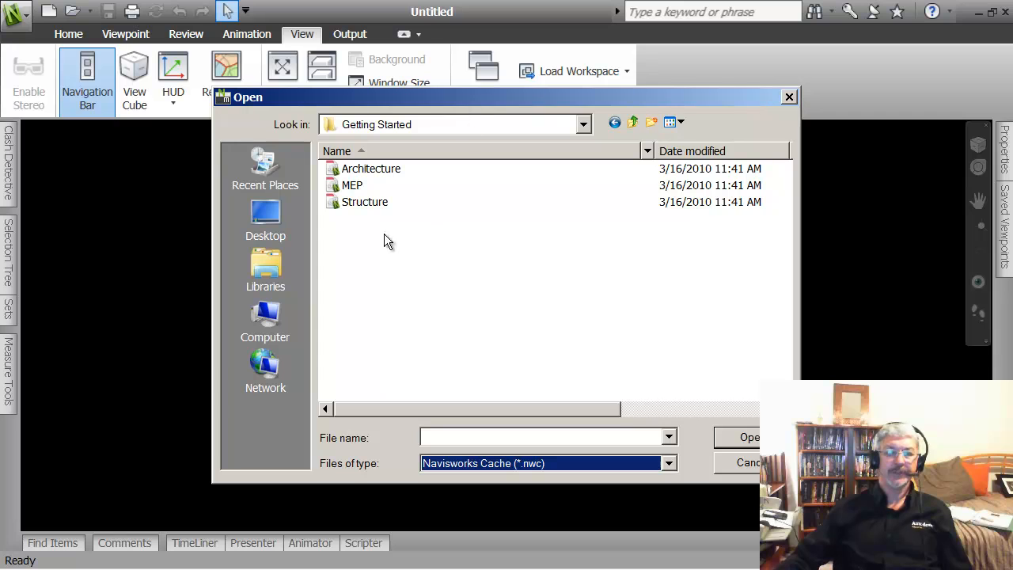
{"action": "left_click", "coordinate": [340, 169]}
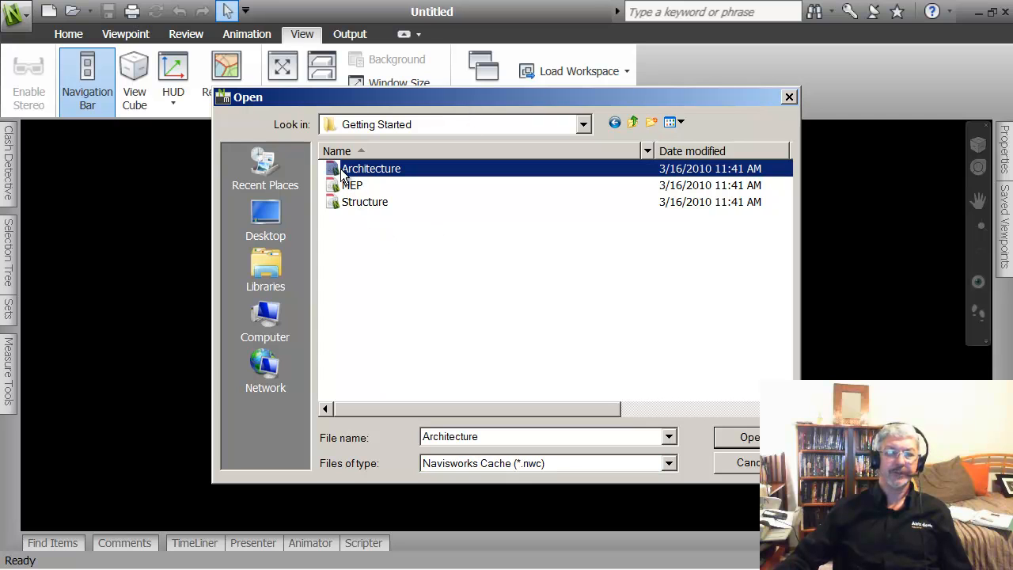
{"action": "left_click", "coordinate": [741, 438]}
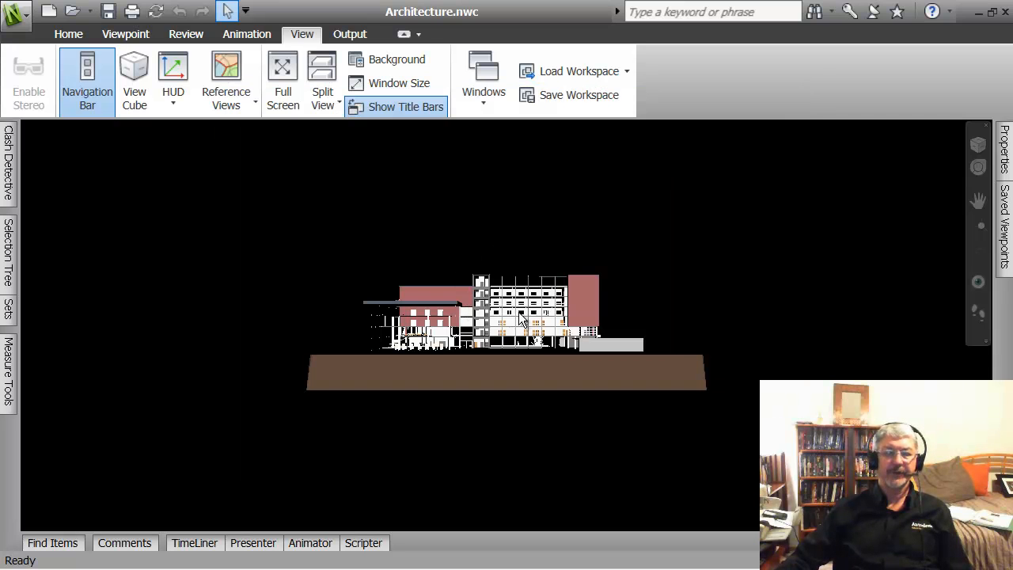
Step: Orbit, pan and zoom the building into a close, tilted 3-D view
{"action": "middle_click_drag", "start_coordinate": [532, 365], "coordinate": [577, 398]}
{"action": "scroll", "coordinate": [573, 391], "scroll_direction": "up", "scroll_amount": 3}
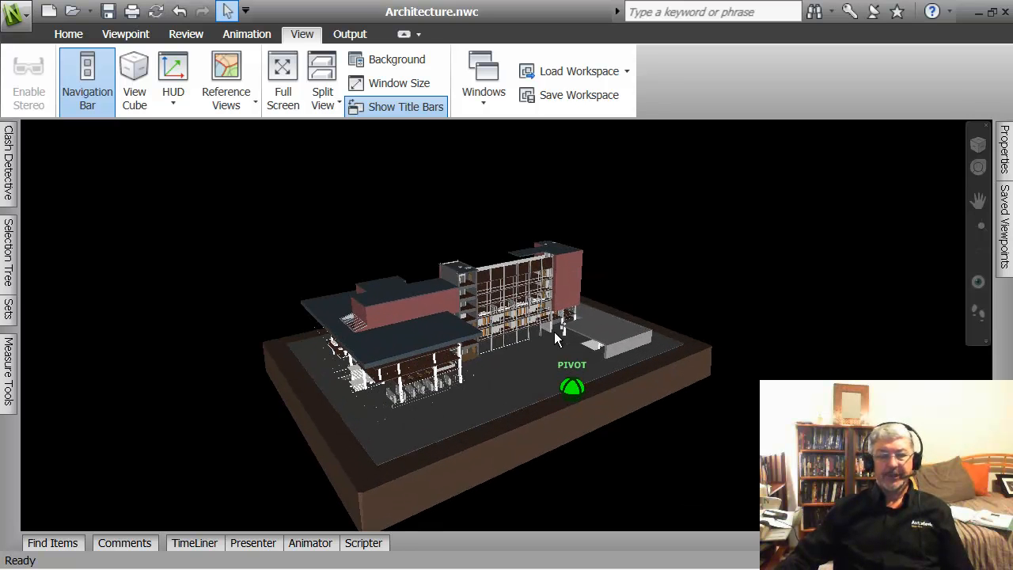
{"action": "middle_click_drag", "start_coordinate": [554, 331], "coordinate": [513, 290]}
{"action": "scroll", "coordinate": [495, 285], "scroll_direction": "up", "scroll_amount": 3}
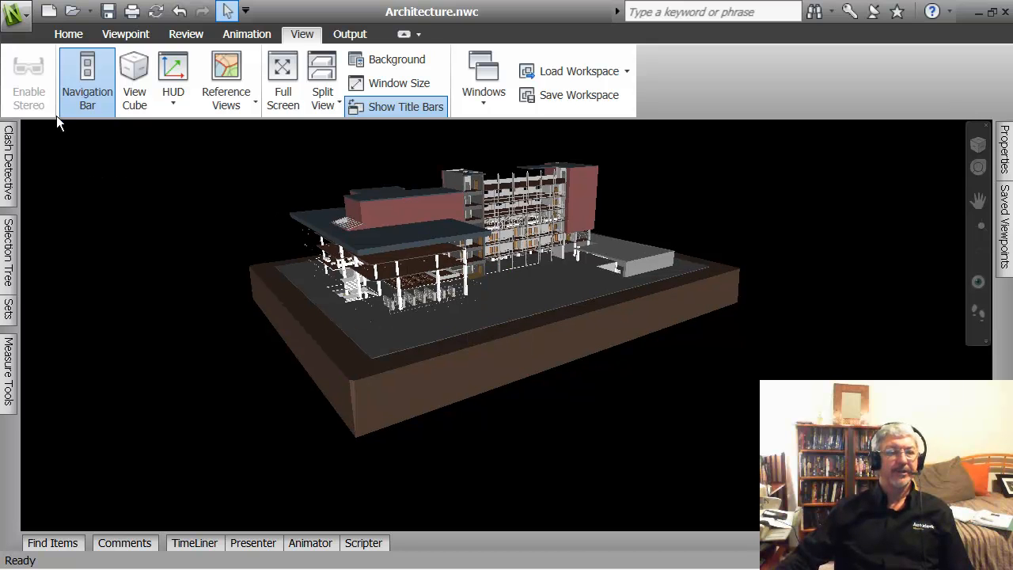
Step: Close the application menu unused and bring up the Home tab's model tools
{"action": "left_click", "coordinate": [16, 14]}
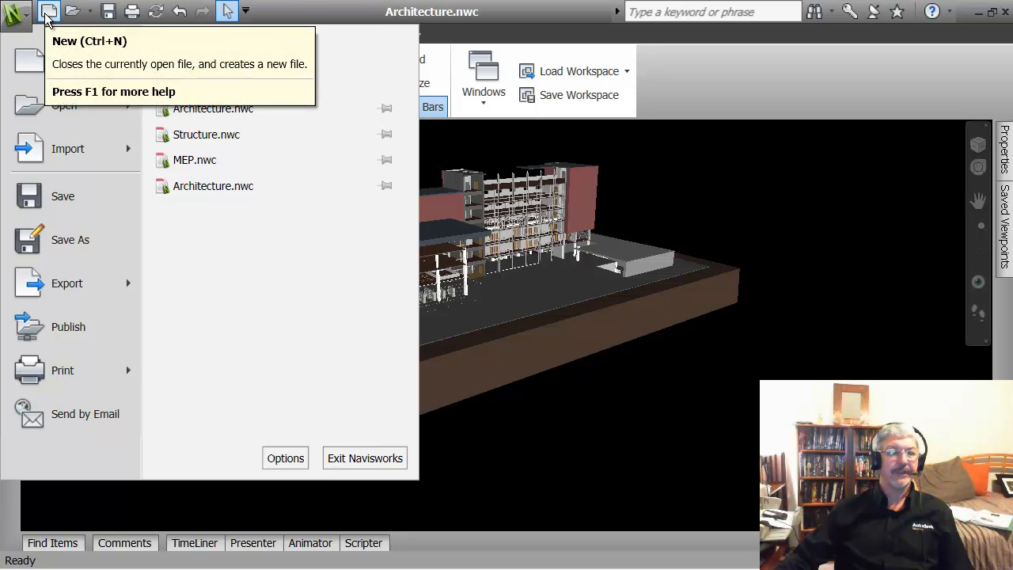
{"action": "left_click", "coordinate": [490, 141]}
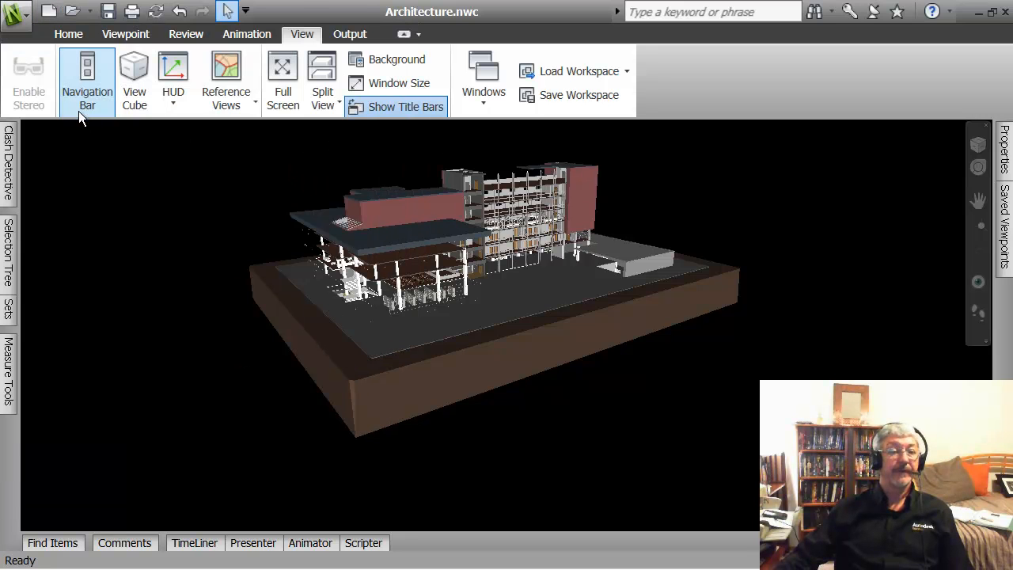
{"action": "left_click", "coordinate": [70, 32]}
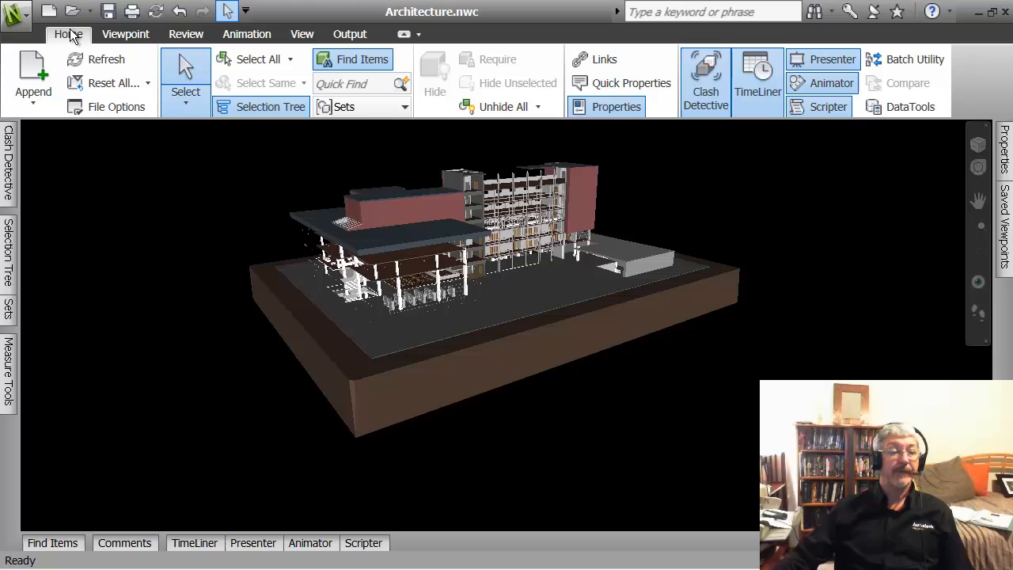
Step: Append the MEP.nwc model to the scene
{"action": "left_click", "coordinate": [35, 98]}
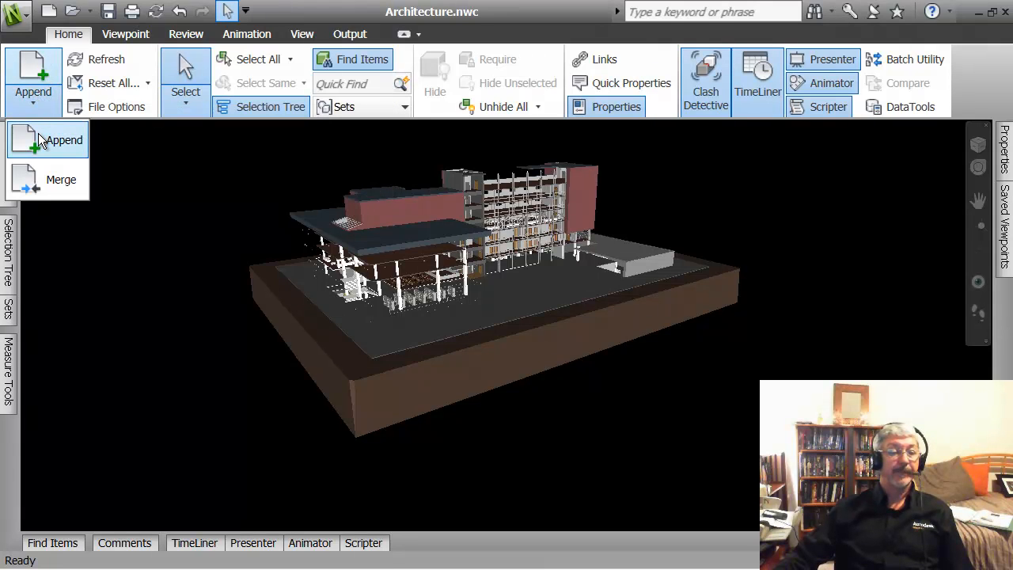
{"action": "left_click", "coordinate": [38, 139]}
{"action": "left_click", "coordinate": [351, 185]}
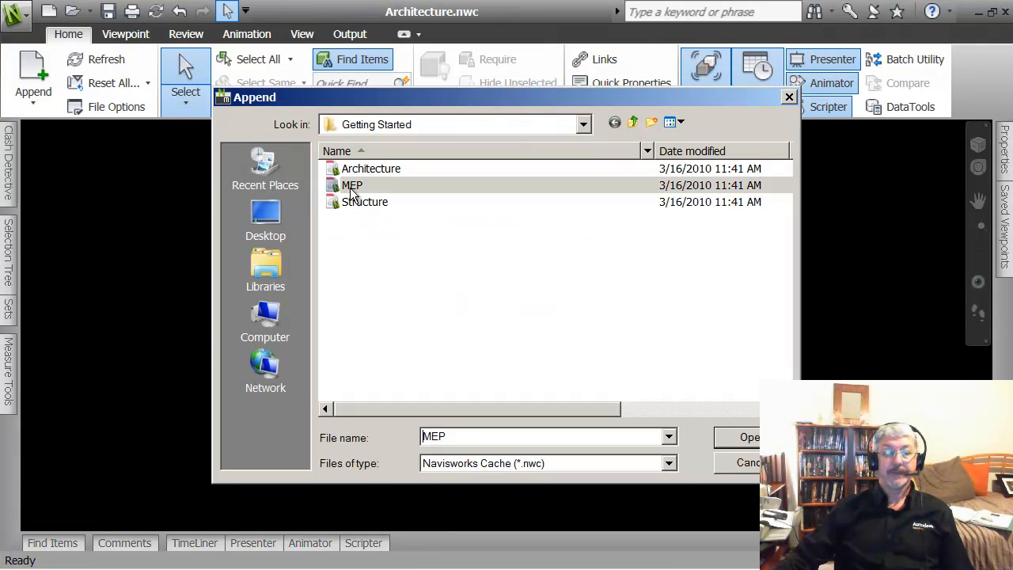
{"action": "left_click", "coordinate": [732, 438]}
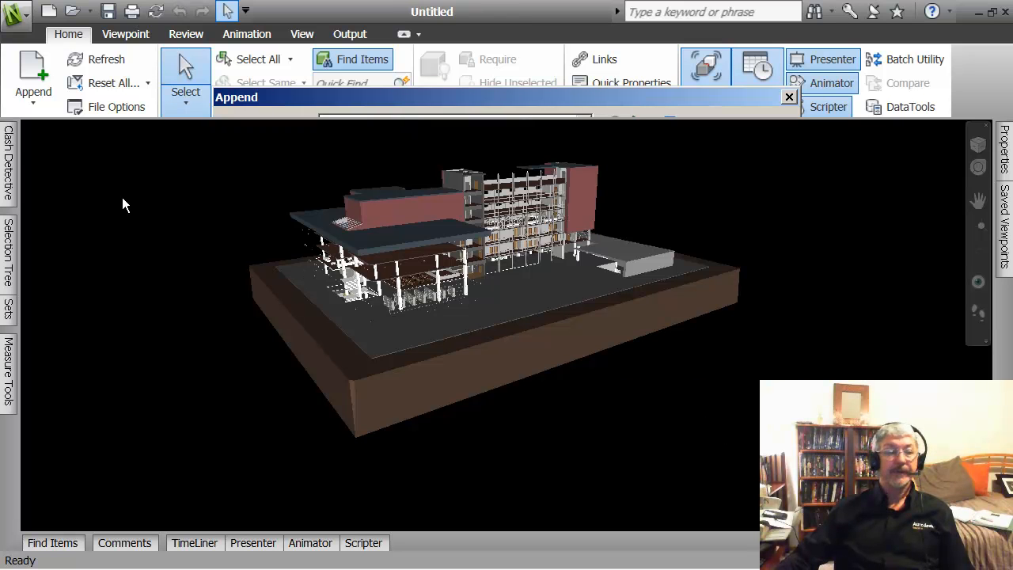
Step: Append Structure.nwc and zoom in on the red structural frame
{"action": "left_click", "coordinate": [33, 103]}
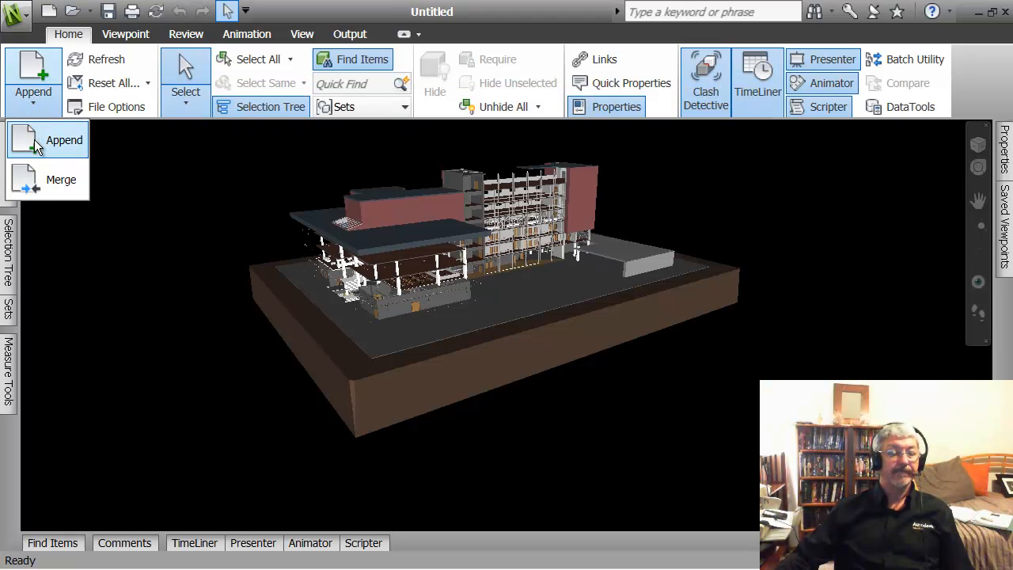
{"action": "left_click", "coordinate": [34, 140]}
{"action": "left_click", "coordinate": [349, 204]}
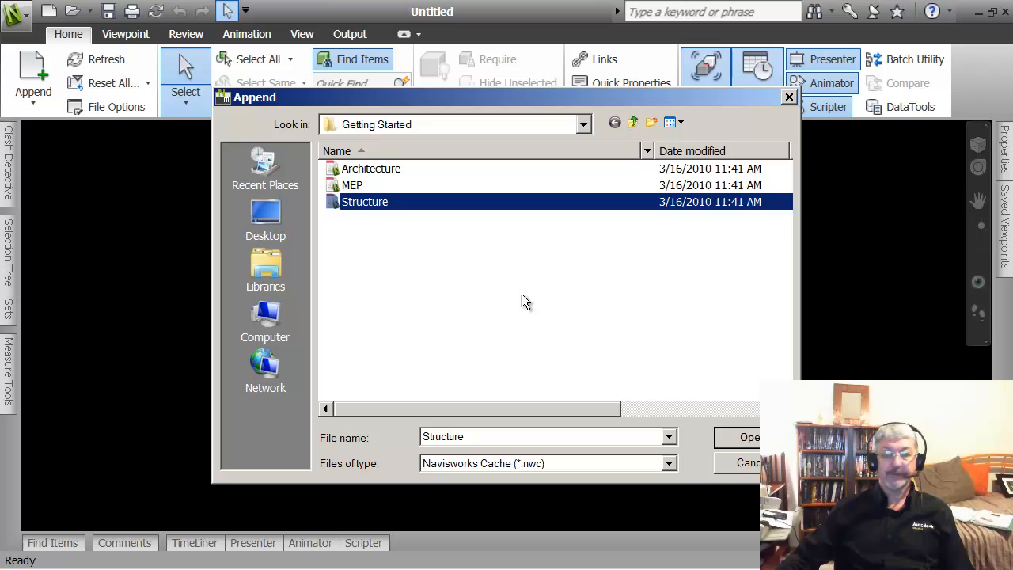
{"action": "left_click", "coordinate": [746, 439]}
{"action": "scroll", "coordinate": [483, 263], "scroll_direction": "up", "scroll_amount": 3}
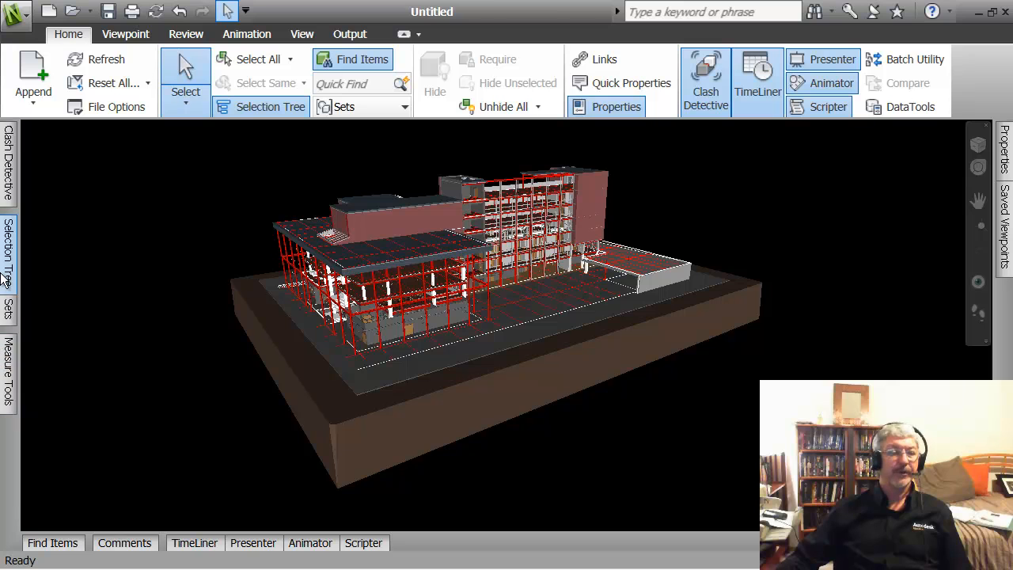
Step: Load the Navisworks Standard workspace and open the empty Sets window
{"action": "left_click", "coordinate": [299, 34]}
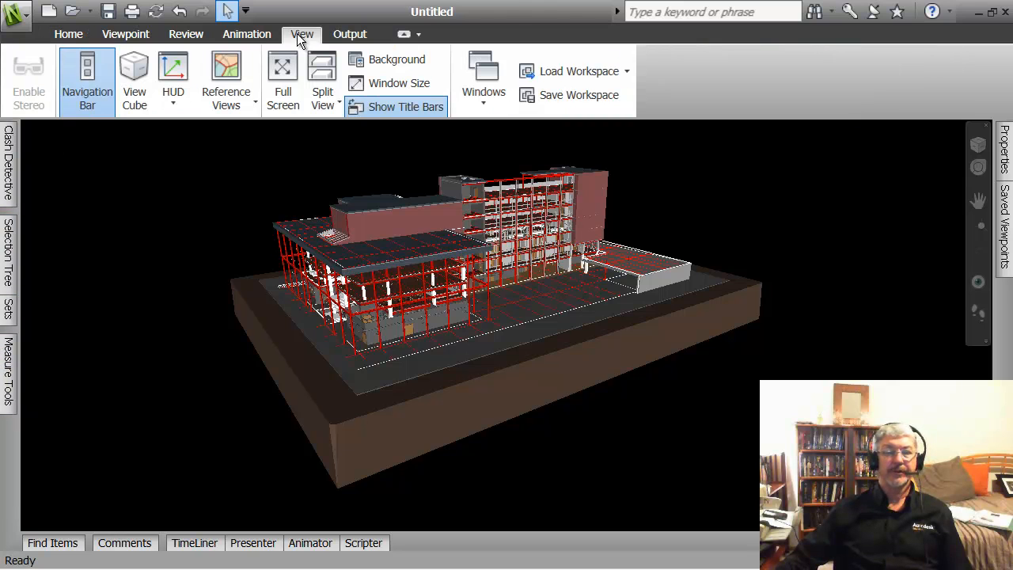
{"action": "left_click", "coordinate": [627, 72]}
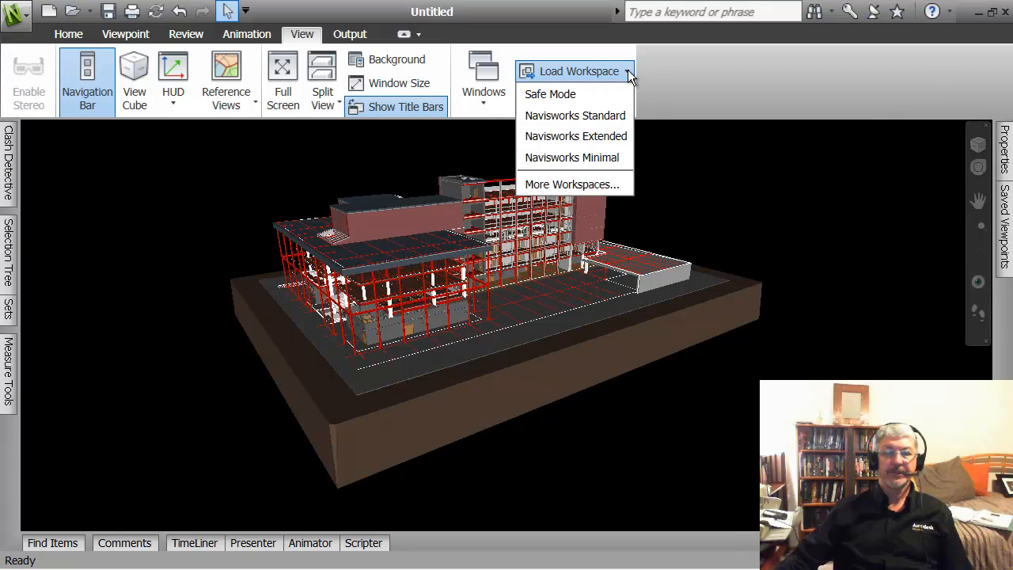
{"action": "left_click", "coordinate": [585, 119]}
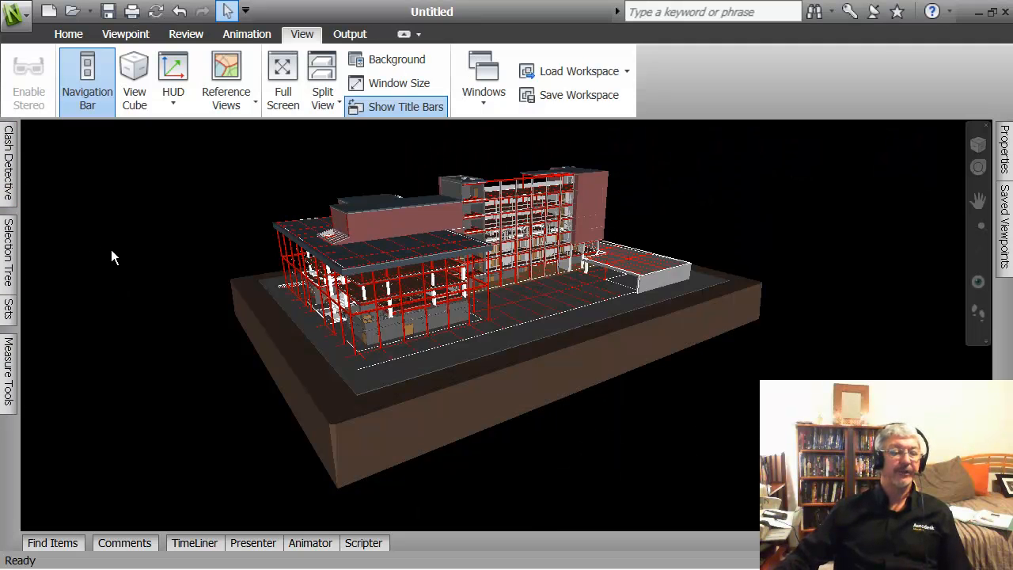
{"action": "left_click", "coordinate": [9, 310]}
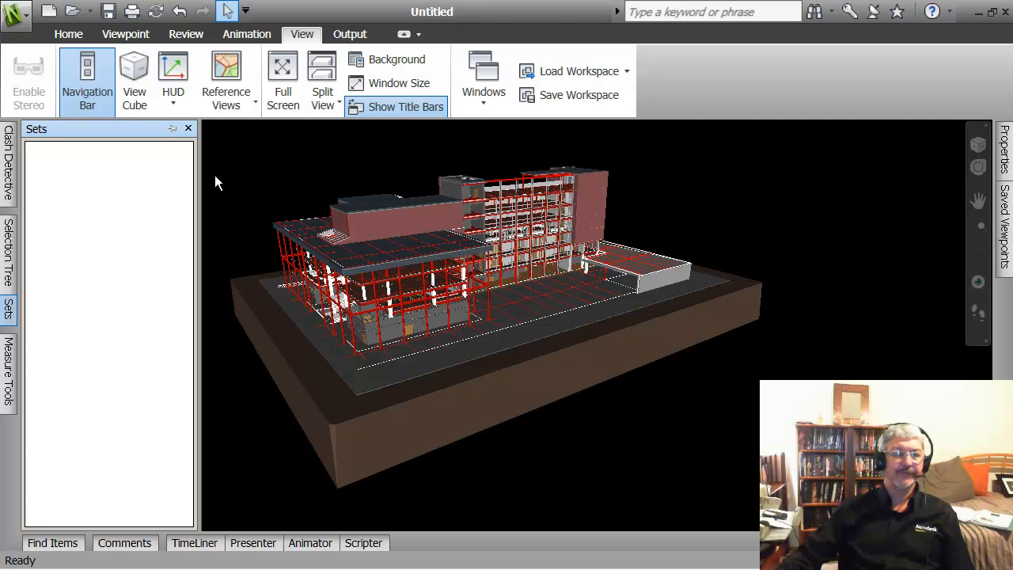
{"action": "left_click", "coordinate": [15, 15]}
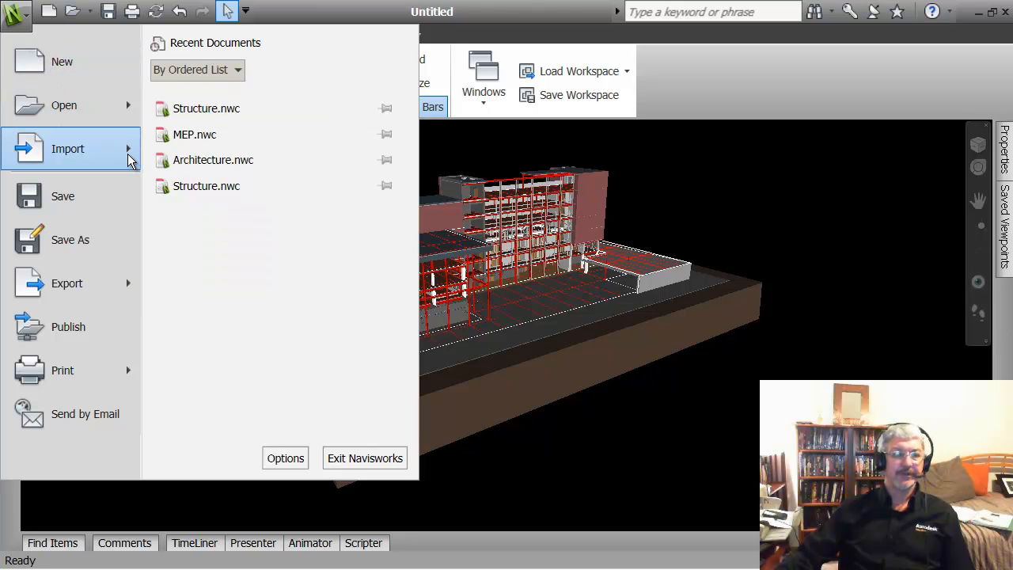
Step: Import the Conference Center - Search Sets XML into the Sets window
{"action": "mouse_move", "coordinate": [131, 158]}
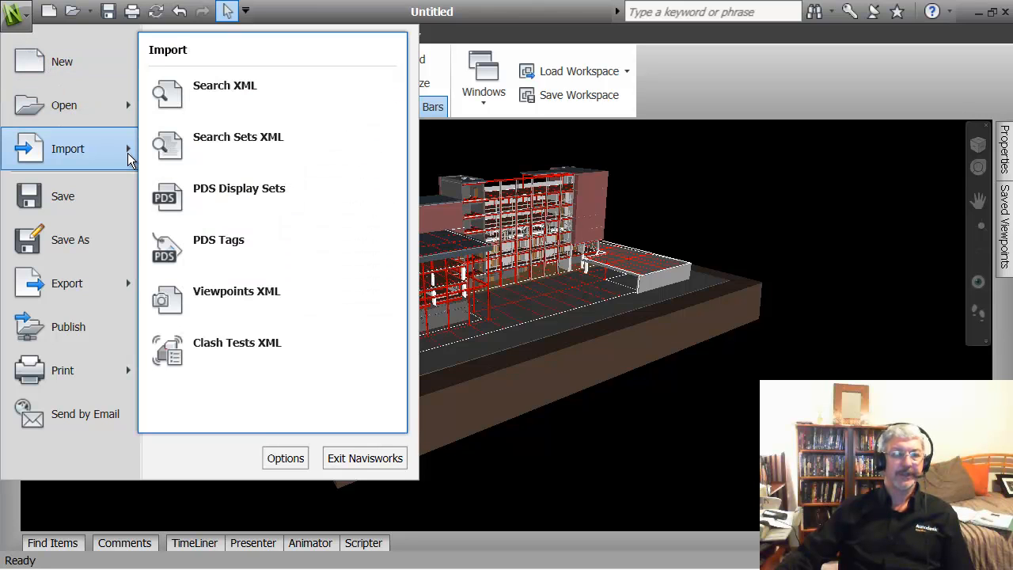
{"action": "left_click", "coordinate": [208, 137]}
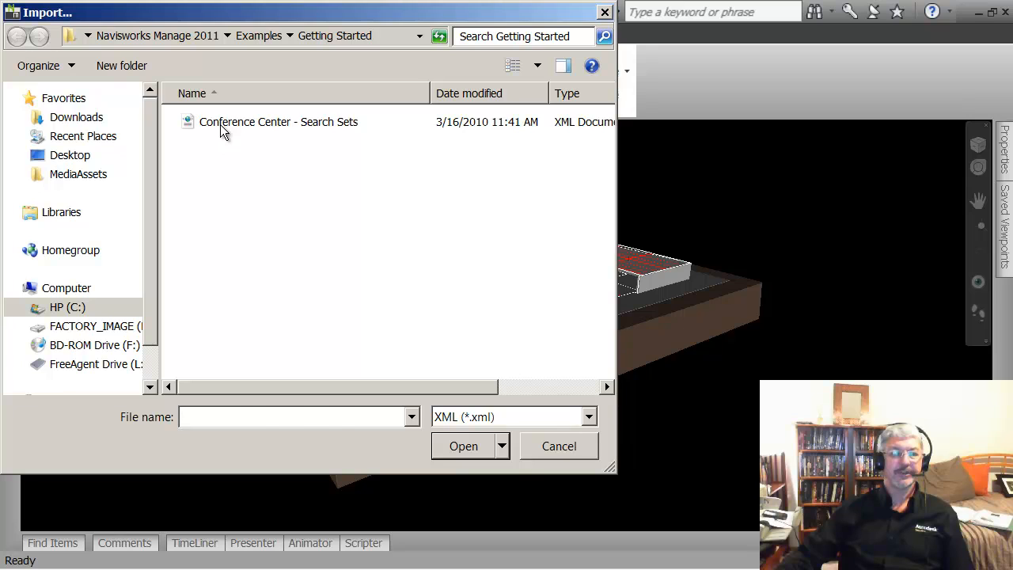
{"action": "left_click", "coordinate": [220, 125]}
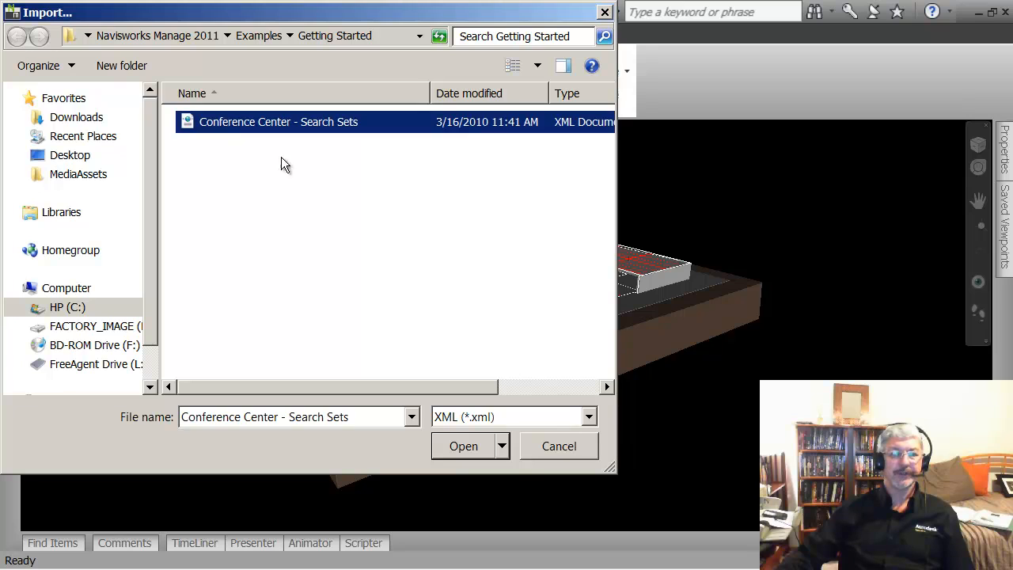
{"action": "left_click", "coordinate": [479, 448]}
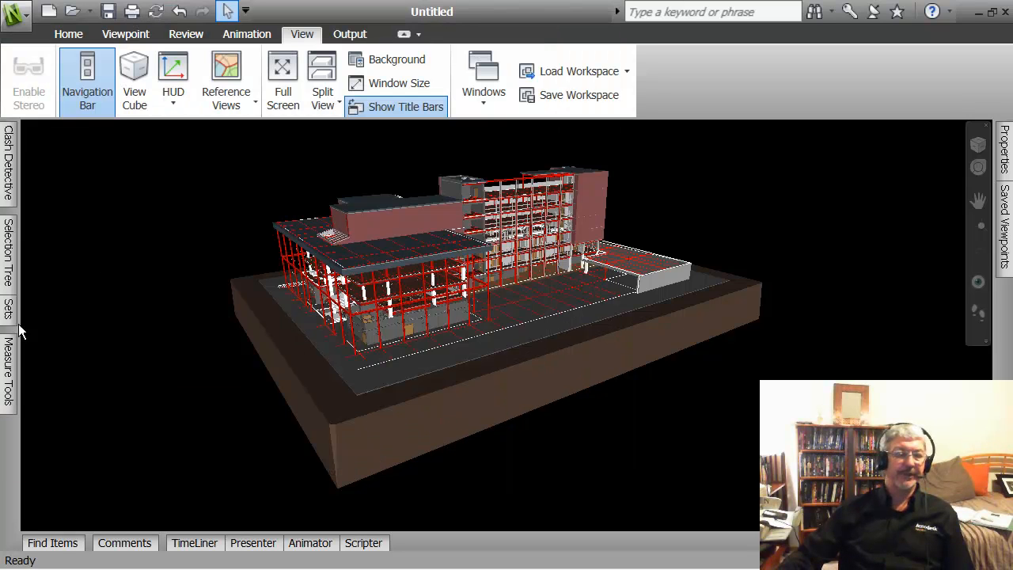
Step: Select Supply Air System, All Glazed Windows, then Cast In Place Walls, and clear the selection
{"action": "mouse_move", "coordinate": [11, 308]}
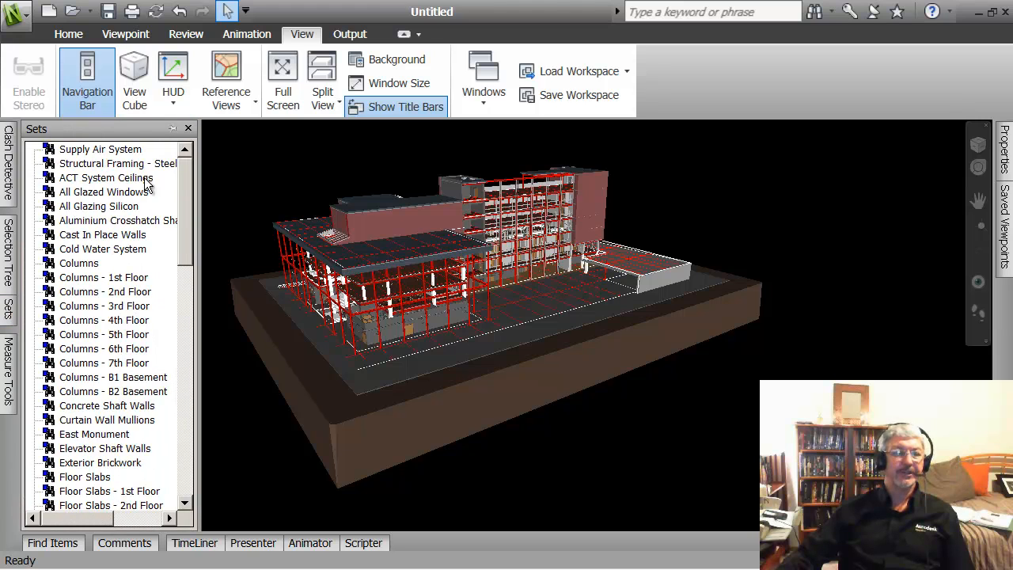
{"action": "left_click", "coordinate": [100, 150]}
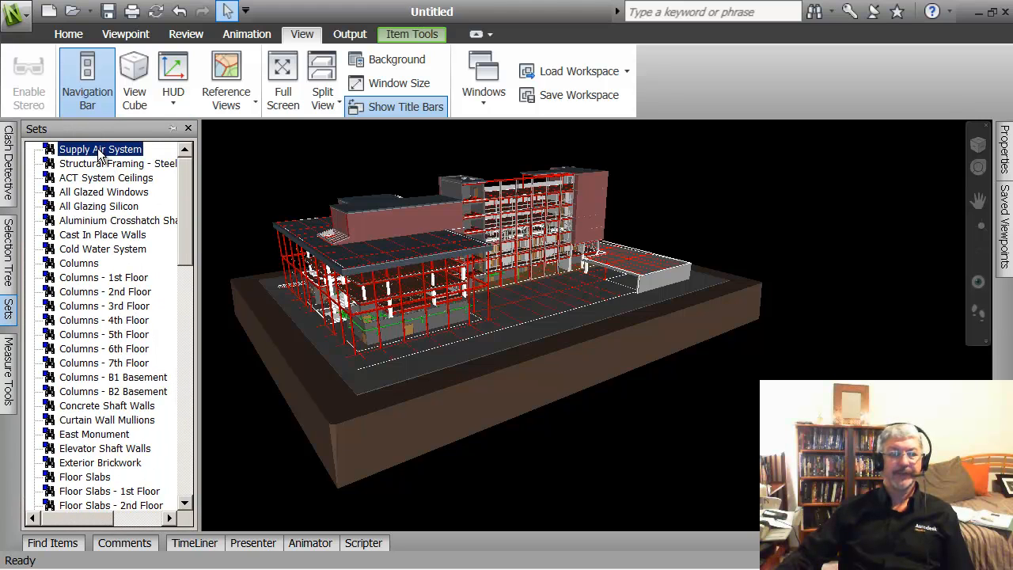
{"action": "left_click", "coordinate": [100, 194]}
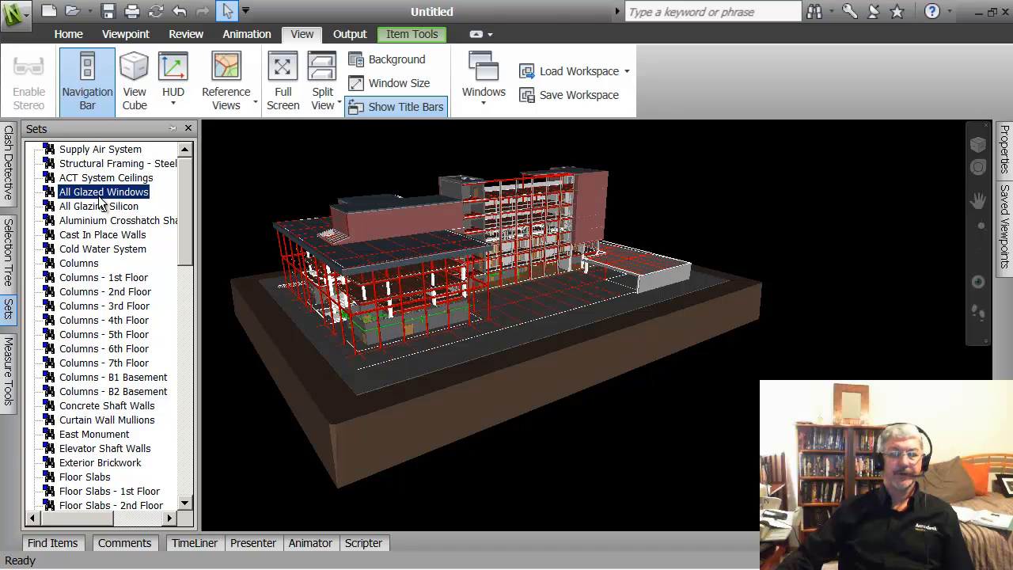
{"action": "left_click", "coordinate": [102, 237]}
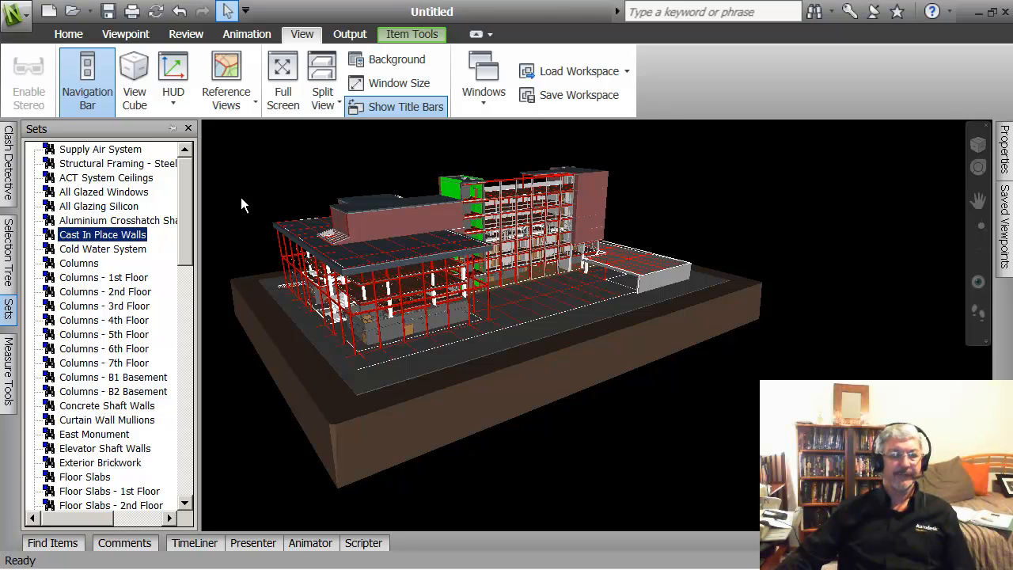
{"action": "left_click", "coordinate": [303, 181]}
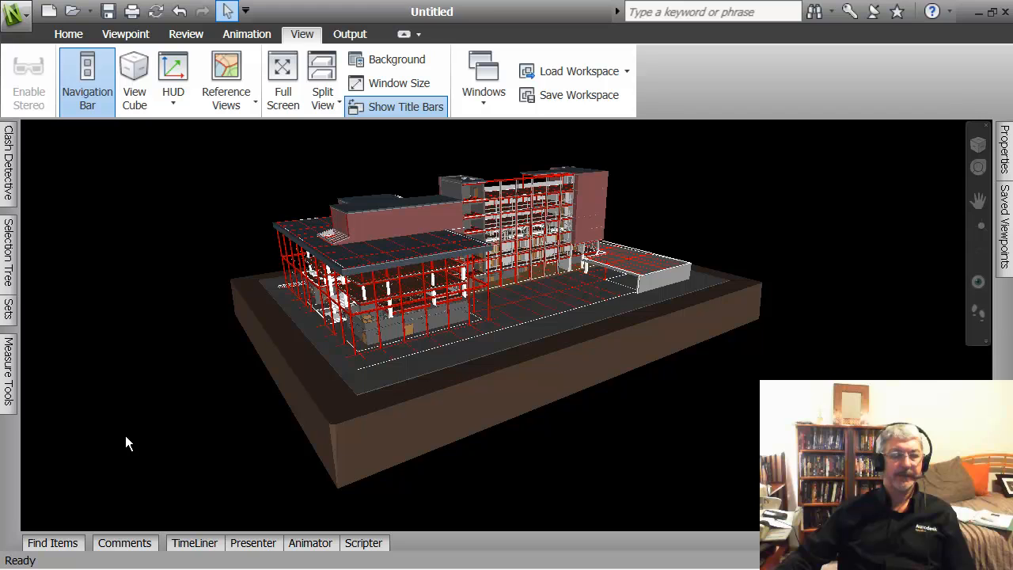
Step: Open TimeLiner's Links page and bring up the Add Link schedule source options
{"action": "left_click", "coordinate": [209, 541]}
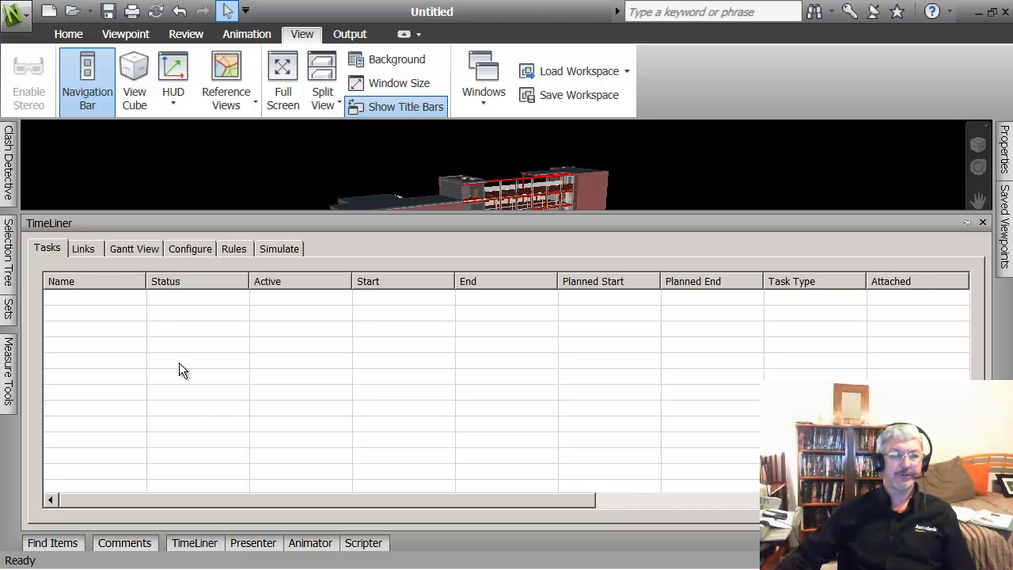
{"action": "right_click", "coordinate": [92, 304]}
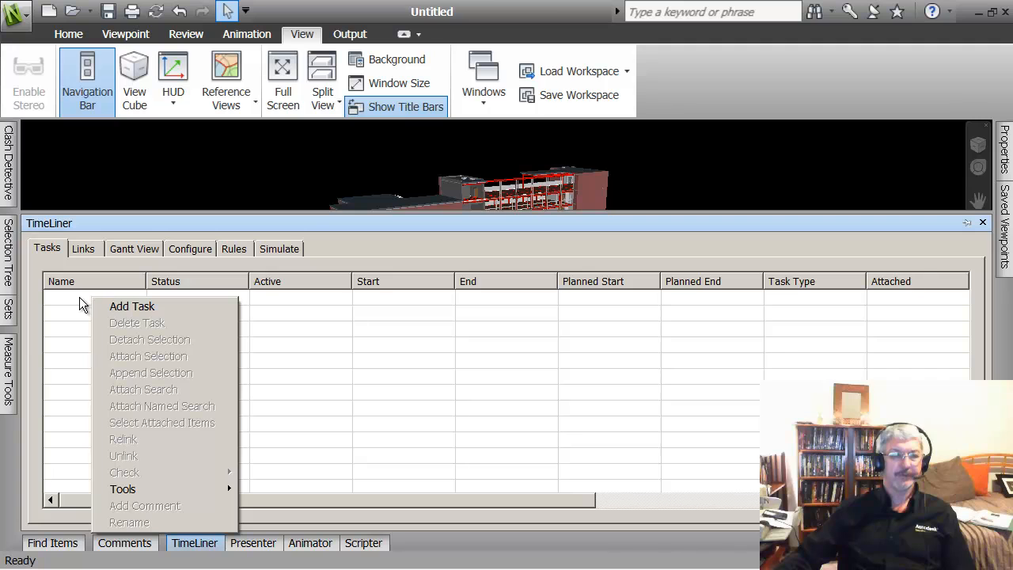
{"action": "left_click", "coordinate": [79, 296]}
{"action": "left_click", "coordinate": [83, 250]}
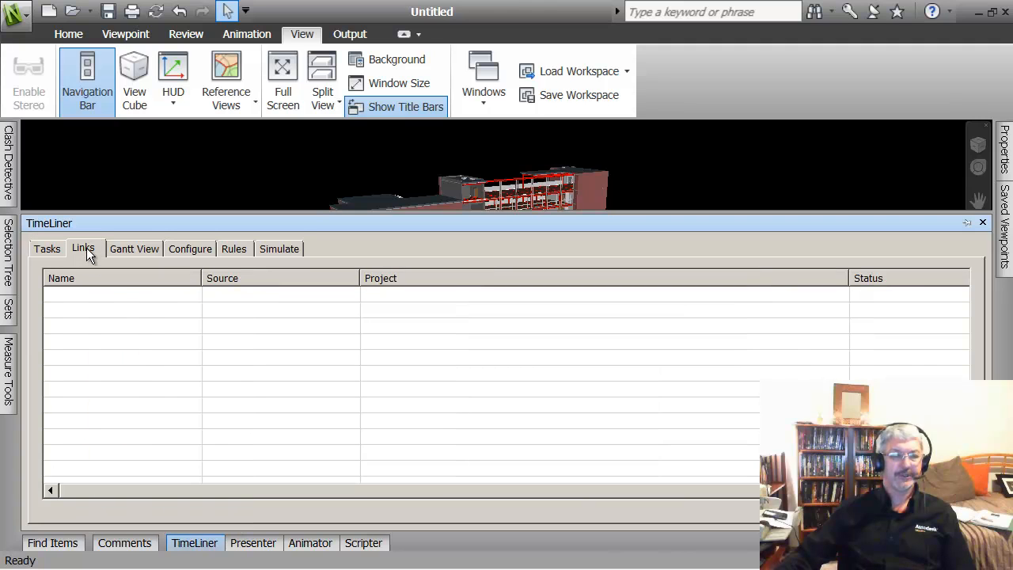
{"action": "right_click", "coordinate": [89, 295]}
{"action": "mouse_move", "coordinate": [142, 307]}
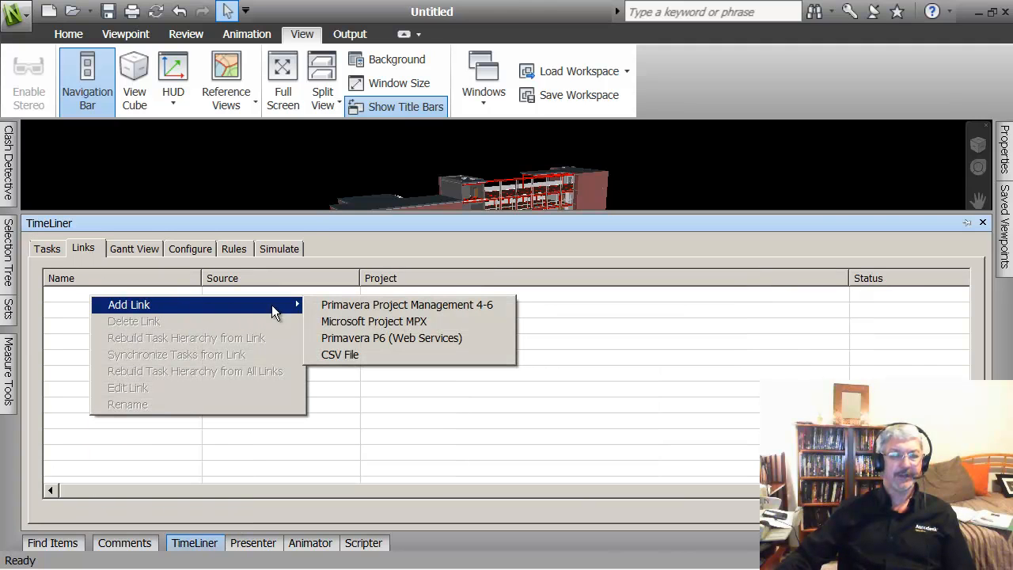
Step: Link the Conference Center.mpx file as a Microsoft Project MPX schedule
{"action": "left_click", "coordinate": [345, 324]}
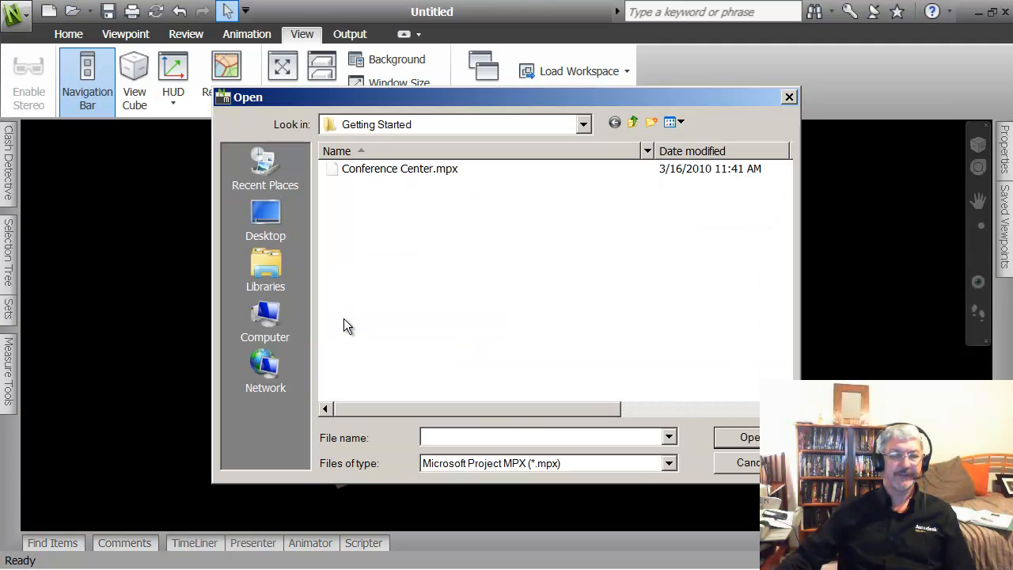
{"action": "left_click", "coordinate": [405, 174]}
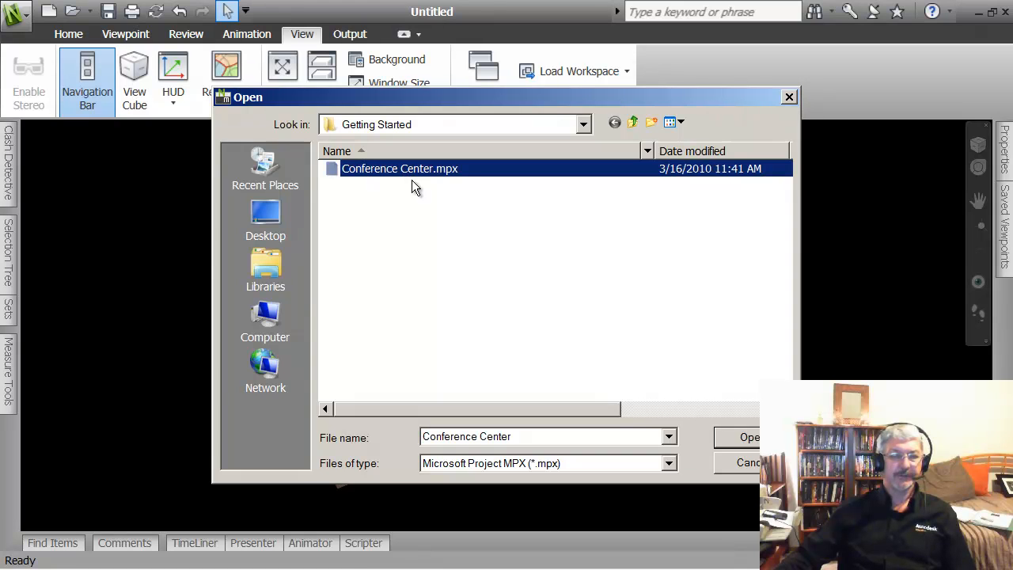
{"action": "left_click", "coordinate": [751, 440]}
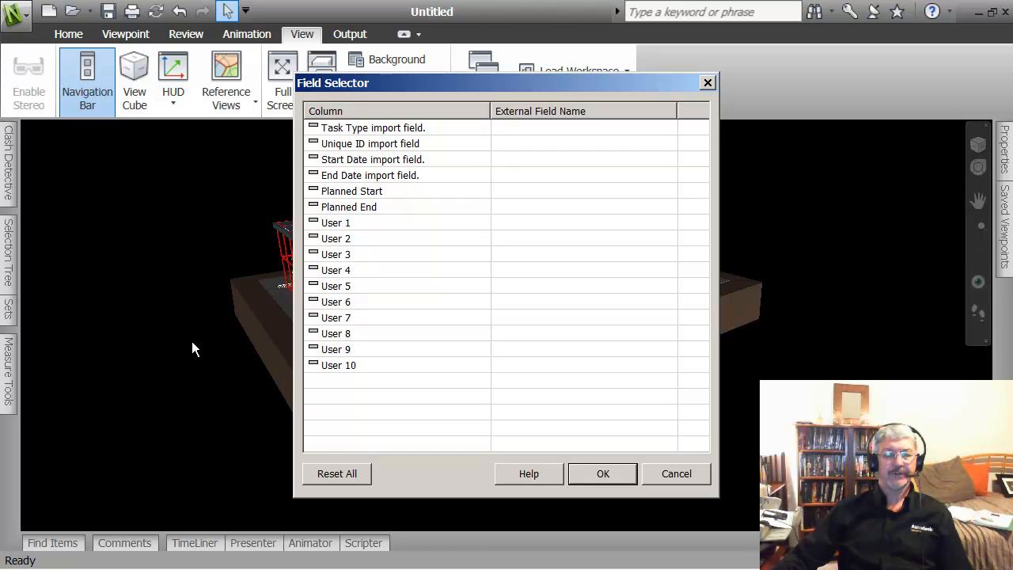
Step: Set Task Type's external field to text10 in Field Selector and click OK
{"action": "left_click", "coordinate": [548, 125]}
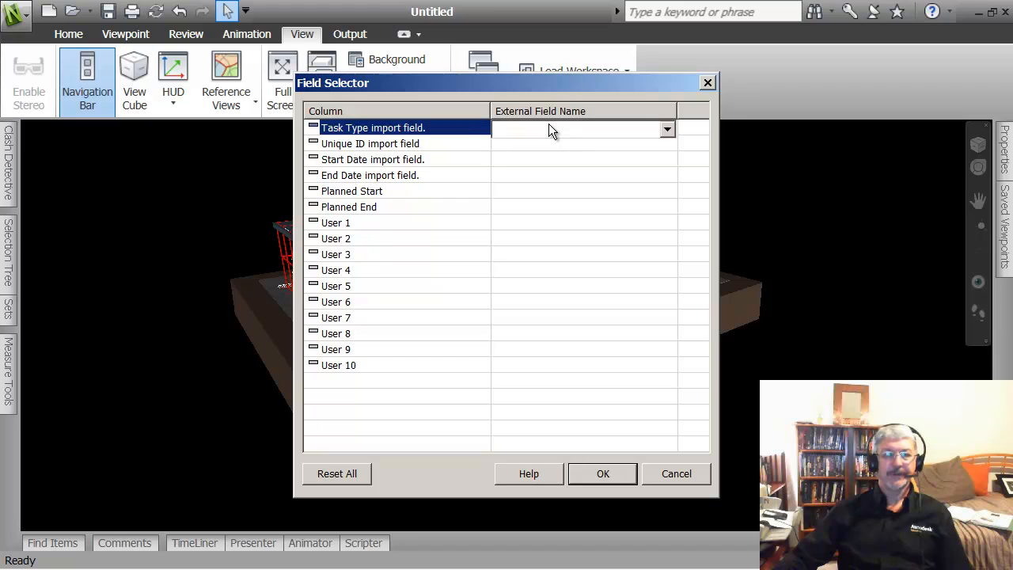
{"action": "left_click", "coordinate": [667, 129]}
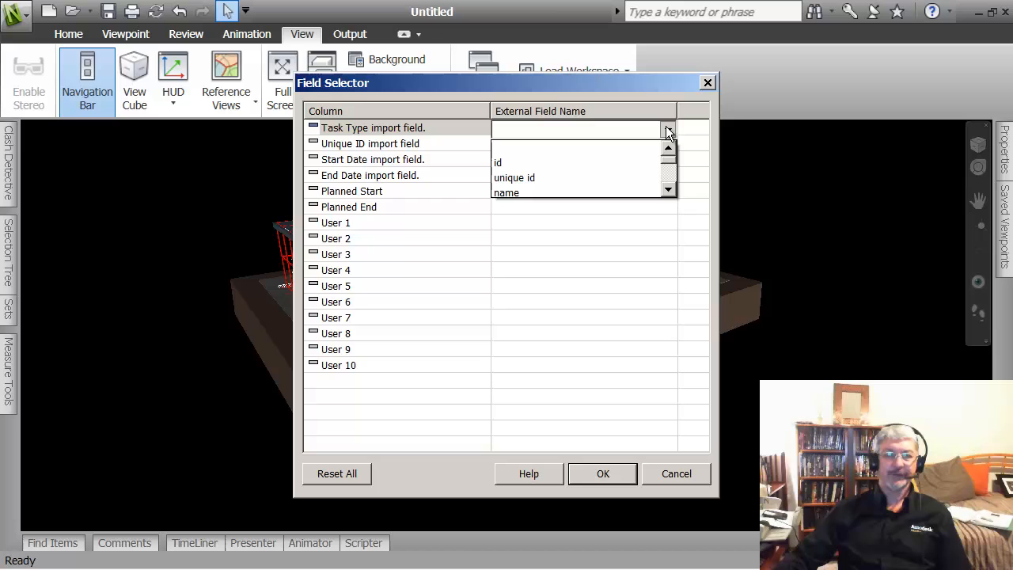
{"action": "left_click", "coordinate": [667, 190]}
{"action": "left_click", "coordinate": [667, 190]}
{"action": "left_click", "coordinate": [667, 190]}
{"action": "left_click", "coordinate": [667, 190]}
{"action": "left_click", "coordinate": [667, 190]}
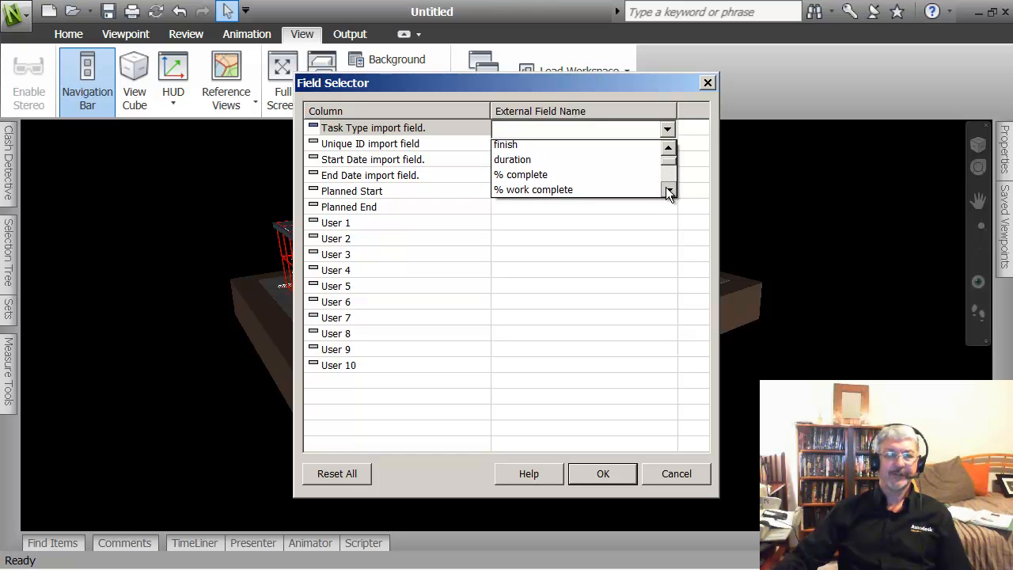
{"action": "left_click", "coordinate": [667, 190]}
{"action": "left_click", "coordinate": [667, 190]}
{"action": "left_click", "coordinate": [667, 190]}
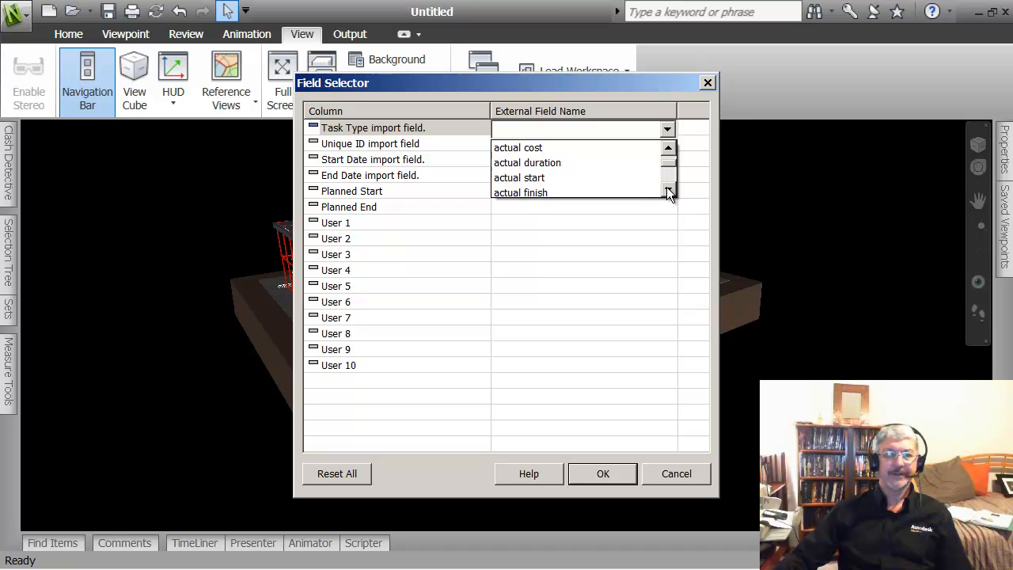
{"action": "left_click", "coordinate": [667, 190]}
{"action": "left_click", "coordinate": [667, 190]}
{"action": "left_click", "coordinate": [667, 190]}
{"action": "left_click", "coordinate": [667, 190]}
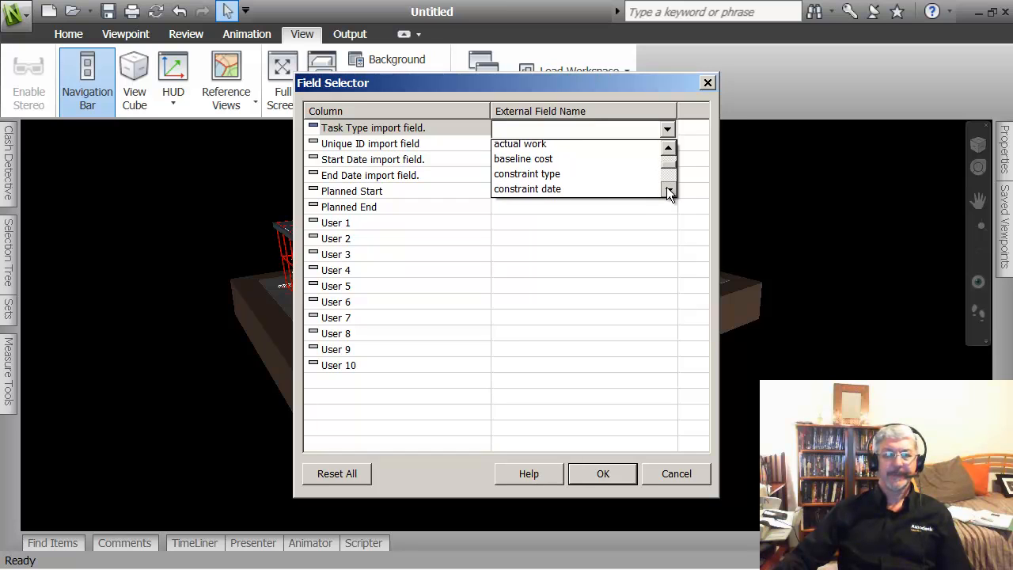
{"action": "left_click", "coordinate": [667, 190]}
{"action": "left_click", "coordinate": [667, 190]}
{"action": "left_click", "coordinate": [667, 190]}
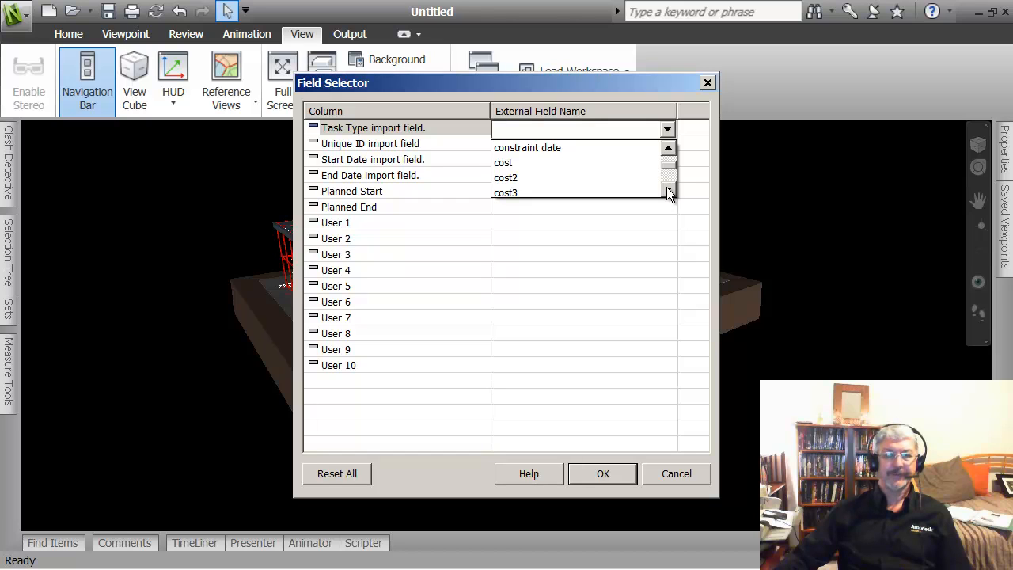
{"action": "left_click", "coordinate": [667, 190]}
{"action": "left_click", "coordinate": [667, 190]}
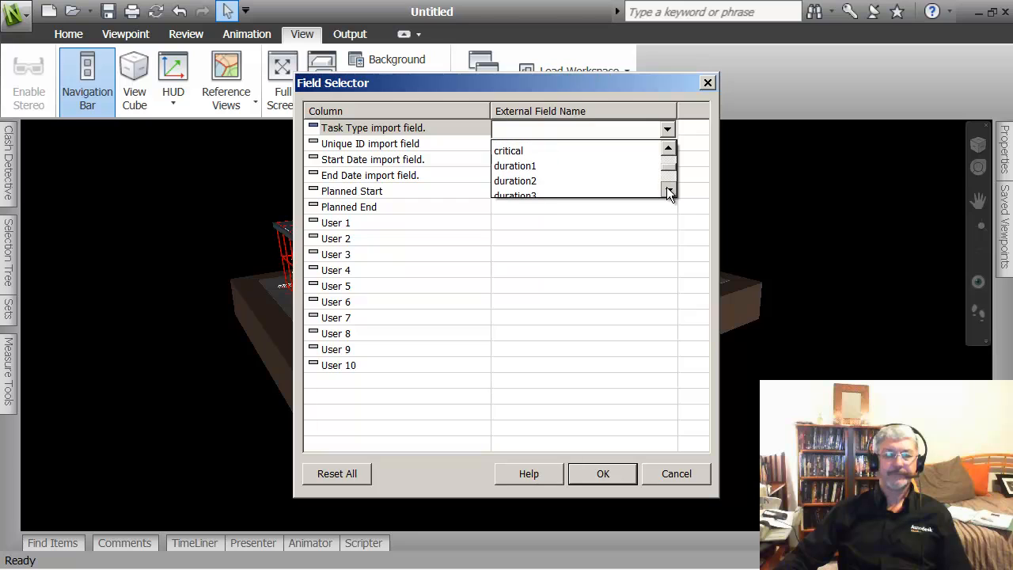
{"action": "left_click", "coordinate": [667, 190]}
{"action": "left_click", "coordinate": [667, 190]}
{"action": "left_click", "coordinate": [667, 192]}
{"action": "left_click", "coordinate": [667, 192]}
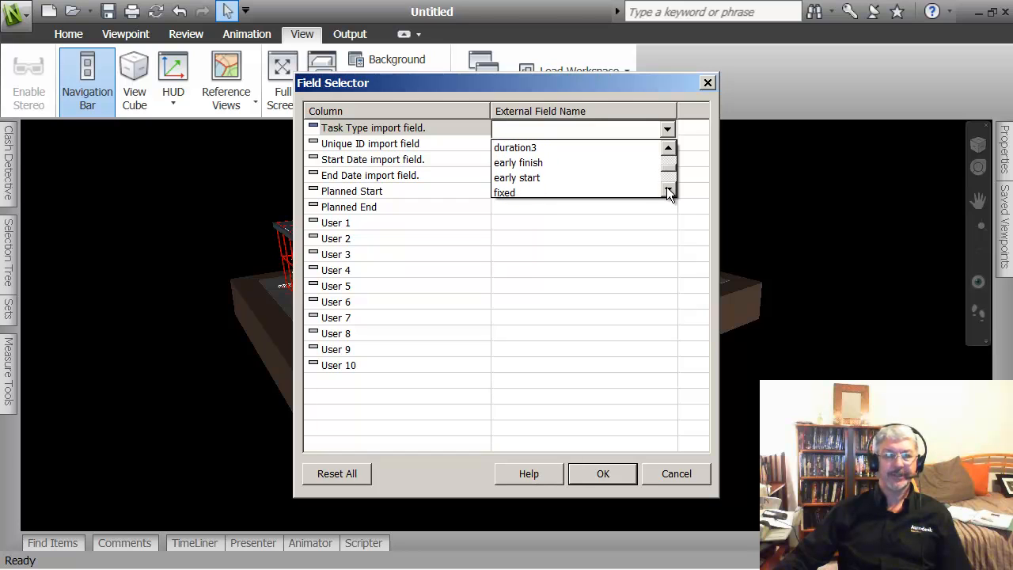
{"action": "left_click", "coordinate": [667, 191]}
{"action": "left_click", "coordinate": [667, 191]}
{"action": "left_click", "coordinate": [667, 191]}
{"action": "left_click", "coordinate": [667, 191]}
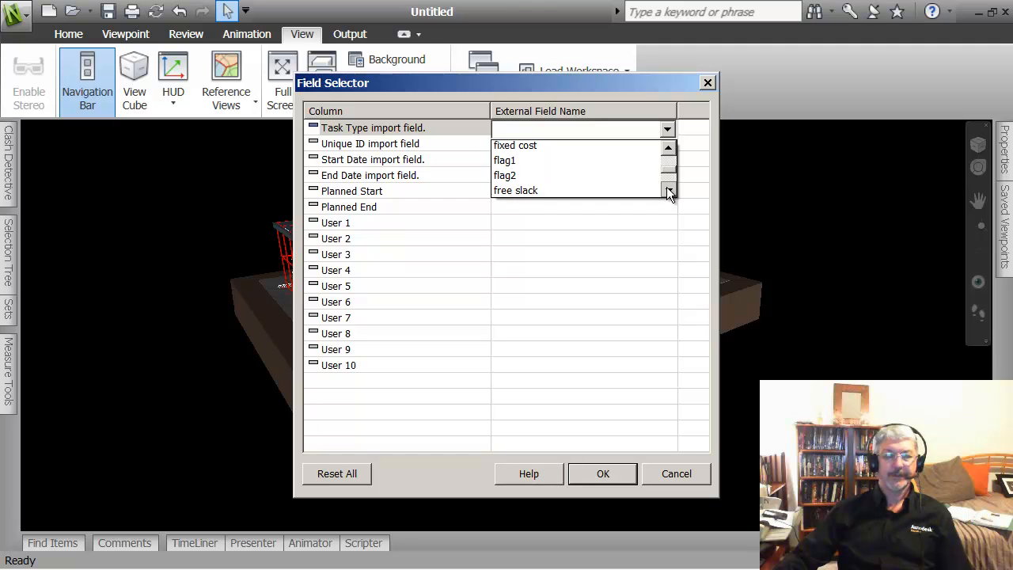
{"action": "left_click", "coordinate": [667, 192]}
{"action": "left_click", "coordinate": [667, 191]}
{"action": "left_click", "coordinate": [667, 192]}
{"action": "left_click", "coordinate": [667, 192]}
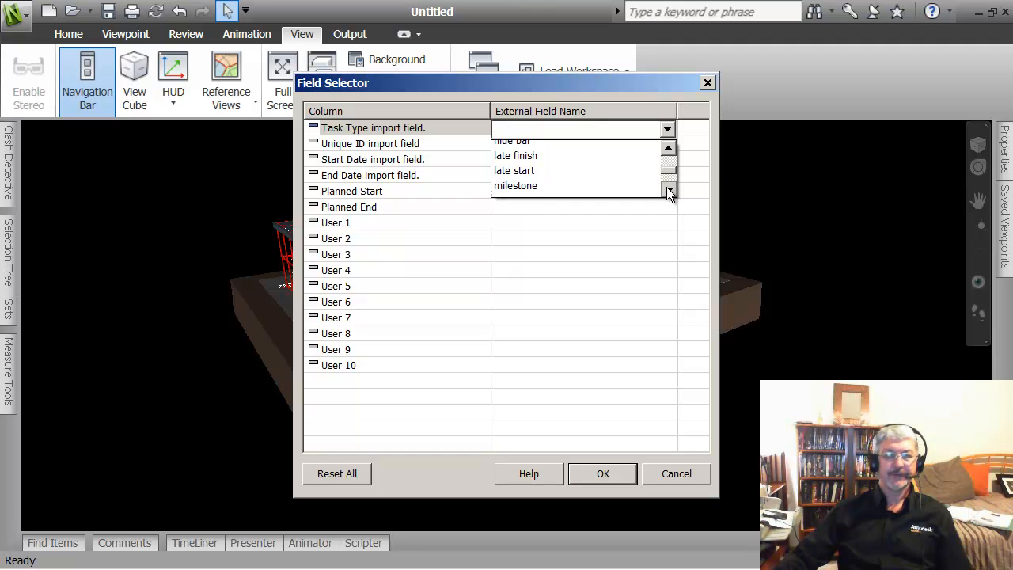
{"action": "left_click", "coordinate": [667, 192]}
{"action": "left_click", "coordinate": [667, 192]}
{"action": "left_click", "coordinate": [667, 191]}
{"action": "left_click", "coordinate": [667, 191]}
{"action": "left_click", "coordinate": [667, 192]}
{"action": "left_click", "coordinate": [667, 192]}
{"action": "left_click", "coordinate": [667, 191]}
{"action": "left_click", "coordinate": [667, 192]}
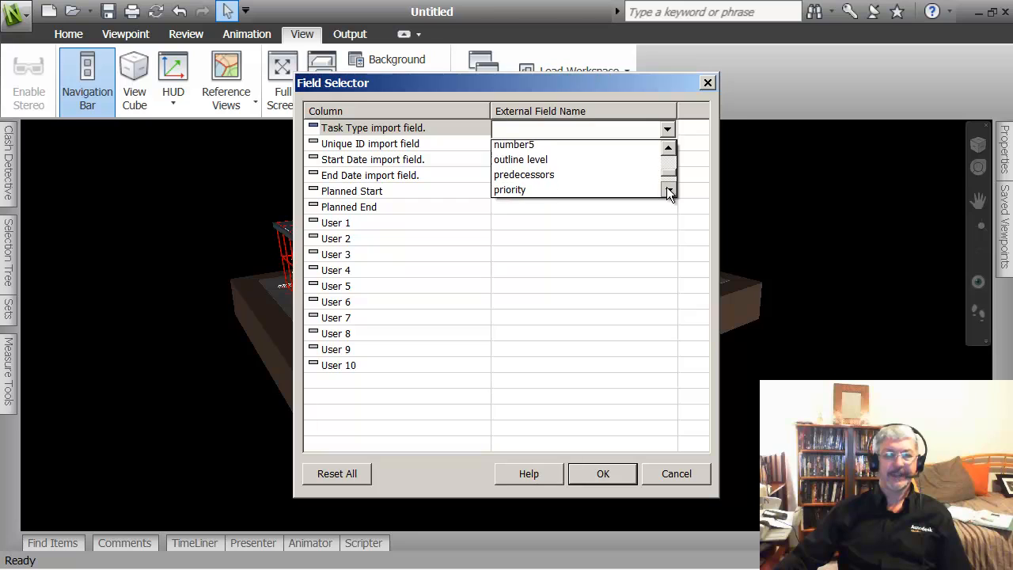
{"action": "left_click", "coordinate": [667, 191]}
{"action": "left_click", "coordinate": [667, 192]}
{"action": "left_click", "coordinate": [667, 191]}
{"action": "left_click", "coordinate": [667, 192]}
{"action": "left_click", "coordinate": [667, 191]}
{"action": "left_click", "coordinate": [667, 192]}
{"action": "left_click", "coordinate": [667, 192]}
{"action": "left_click", "coordinate": [667, 192]}
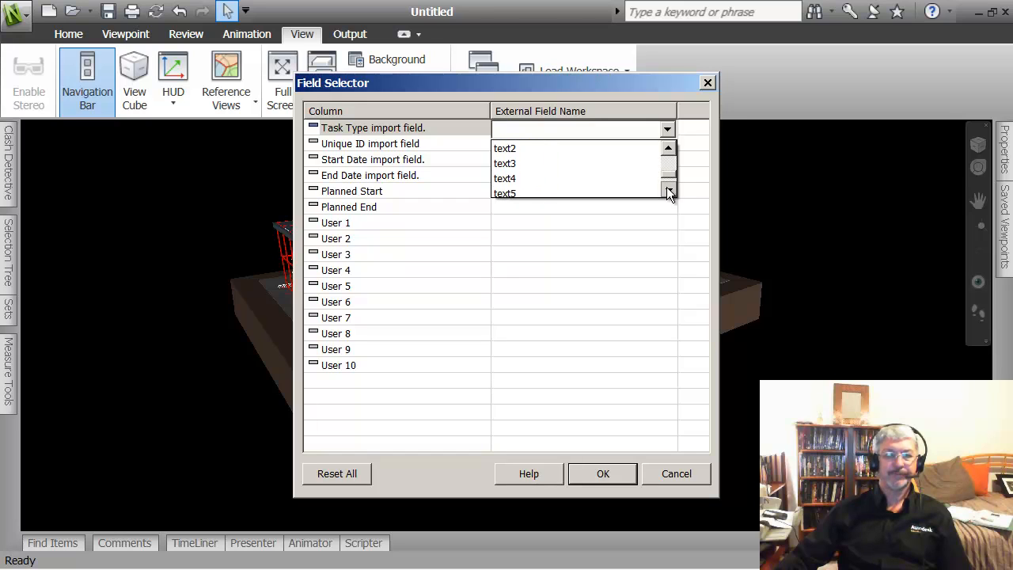
{"action": "left_click", "coordinate": [667, 191]}
{"action": "left_click", "coordinate": [667, 191]}
{"action": "left_click", "coordinate": [667, 192]}
{"action": "left_click", "coordinate": [667, 191]}
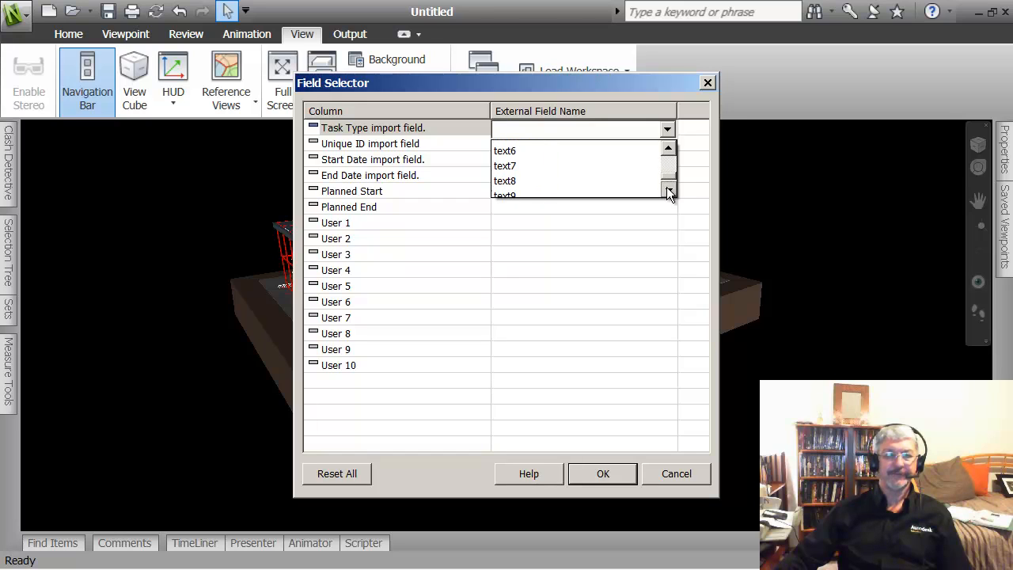
{"action": "left_click", "coordinate": [667, 189]}
{"action": "left_click", "coordinate": [667, 189]}
{"action": "left_click", "coordinate": [667, 189]}
{"action": "left_click", "coordinate": [667, 189]}
{"action": "left_click", "coordinate": [667, 189]}
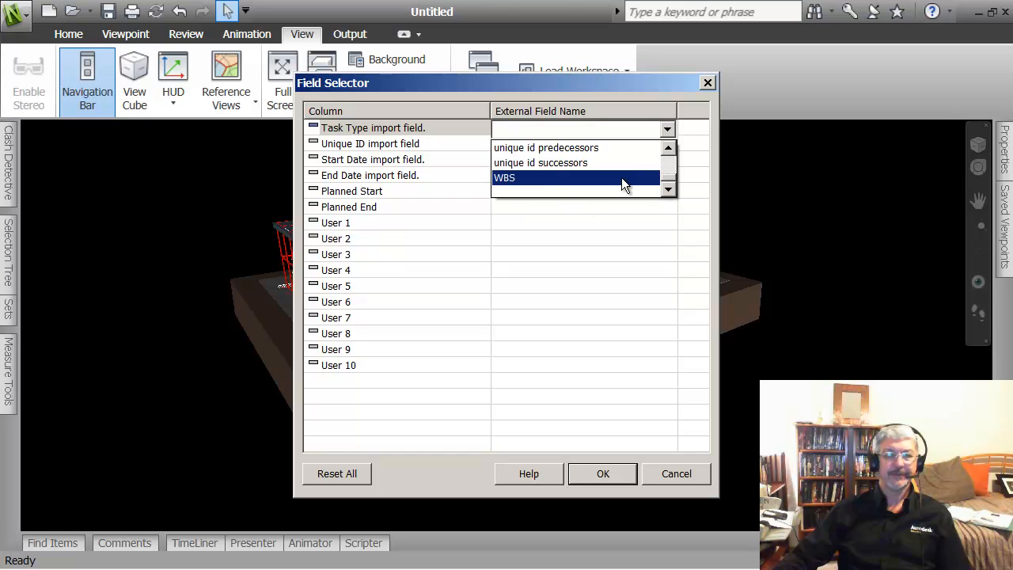
{"action": "left_click", "coordinate": [664, 146]}
{"action": "left_click", "coordinate": [664, 147]}
{"action": "left_click", "coordinate": [664, 146]}
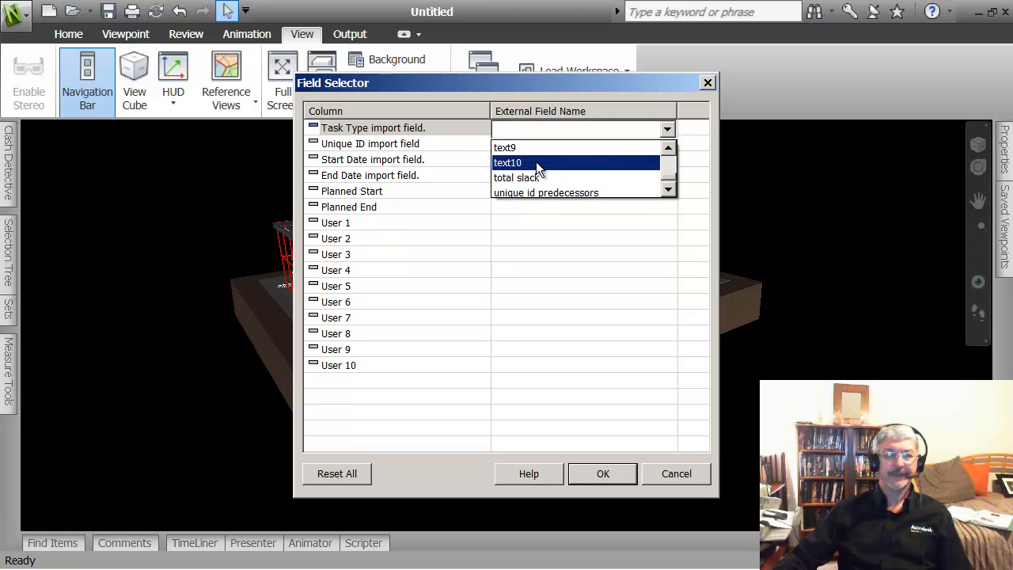
{"action": "left_click", "coordinate": [507, 163]}
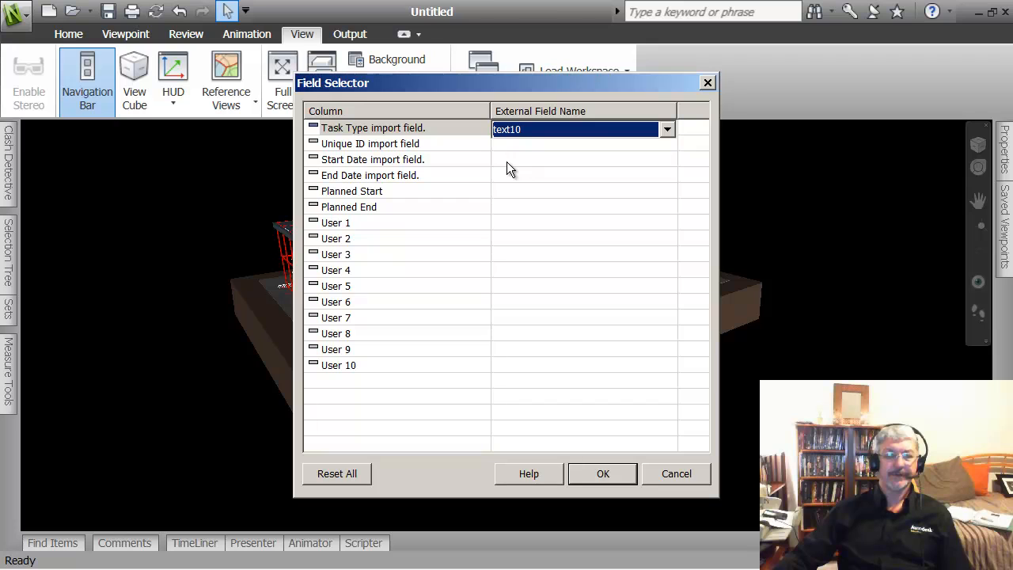
{"action": "left_click", "coordinate": [605, 473]}
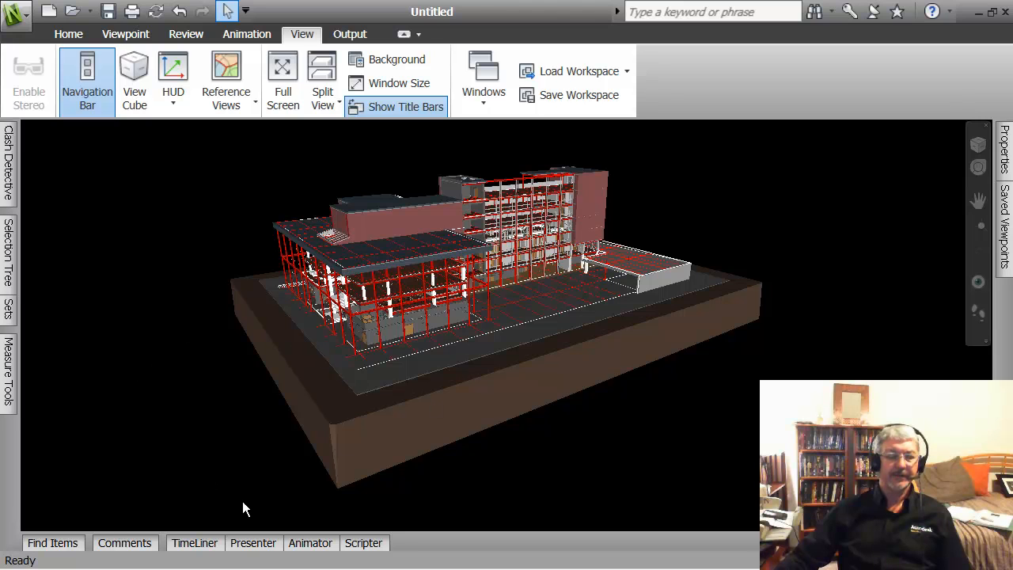
Step: Reopen TimeLiner on its Rules page to map tasks to same-named selection sets
{"action": "left_click", "coordinate": [210, 543]}
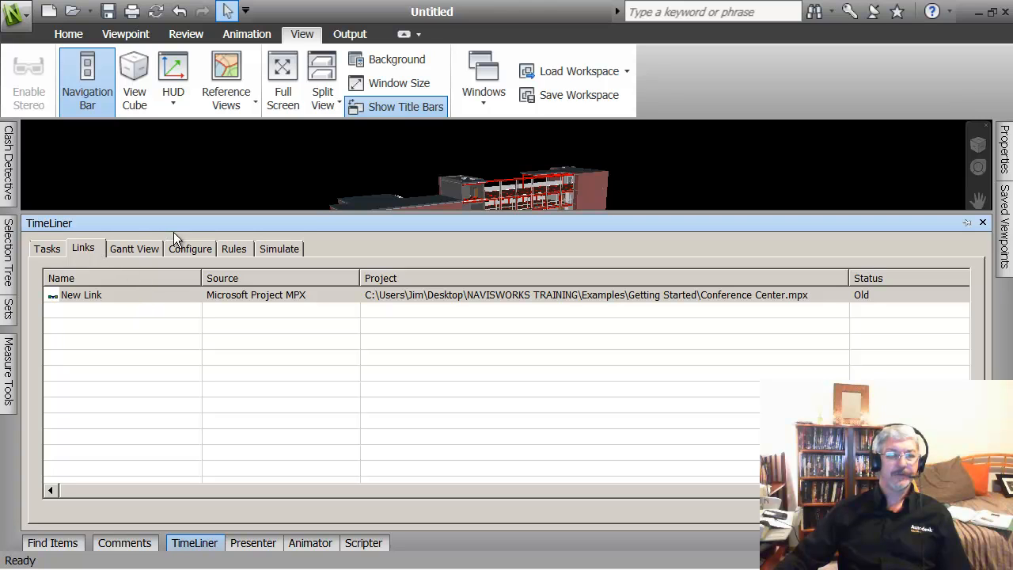
{"action": "left_click", "coordinate": [231, 247]}
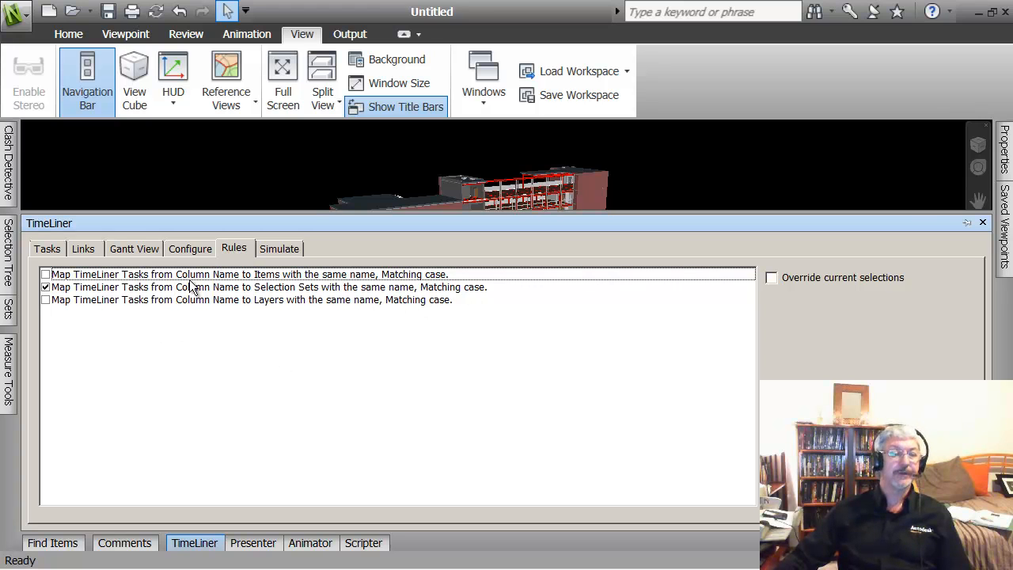
Step: Review the New Link to Conference Center.mpx on the Links, Tasks and Gantt pages, ending on Links
{"action": "left_click", "coordinate": [83, 249]}
{"action": "right_click", "coordinate": [103, 294]}
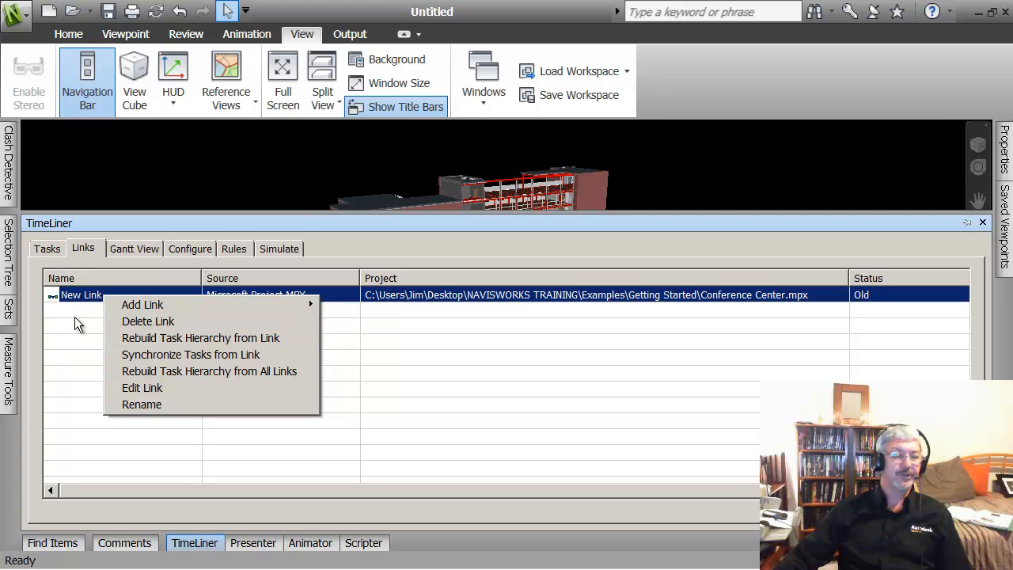
{"action": "left_click", "coordinate": [48, 249]}
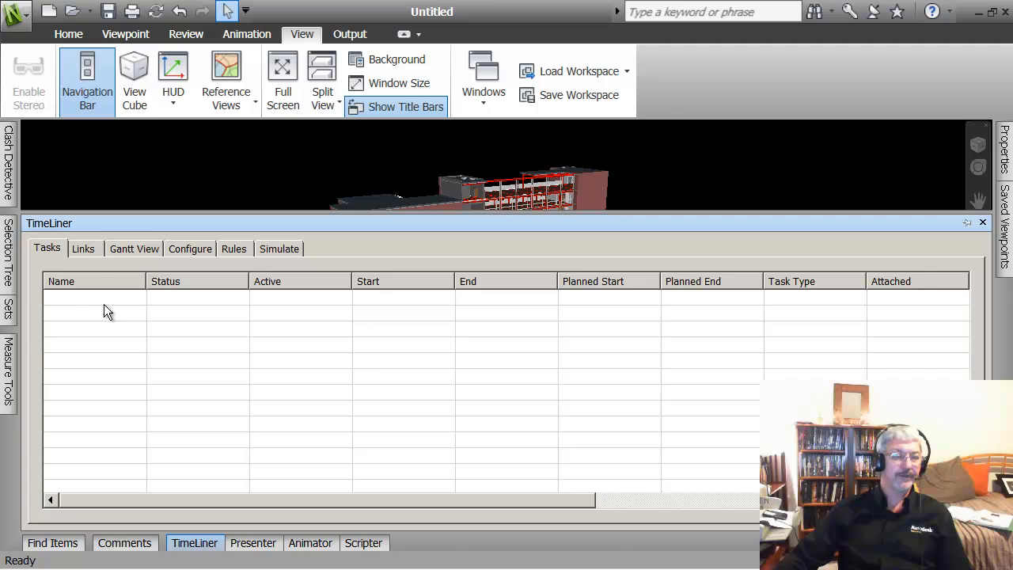
{"action": "left_click", "coordinate": [132, 249]}
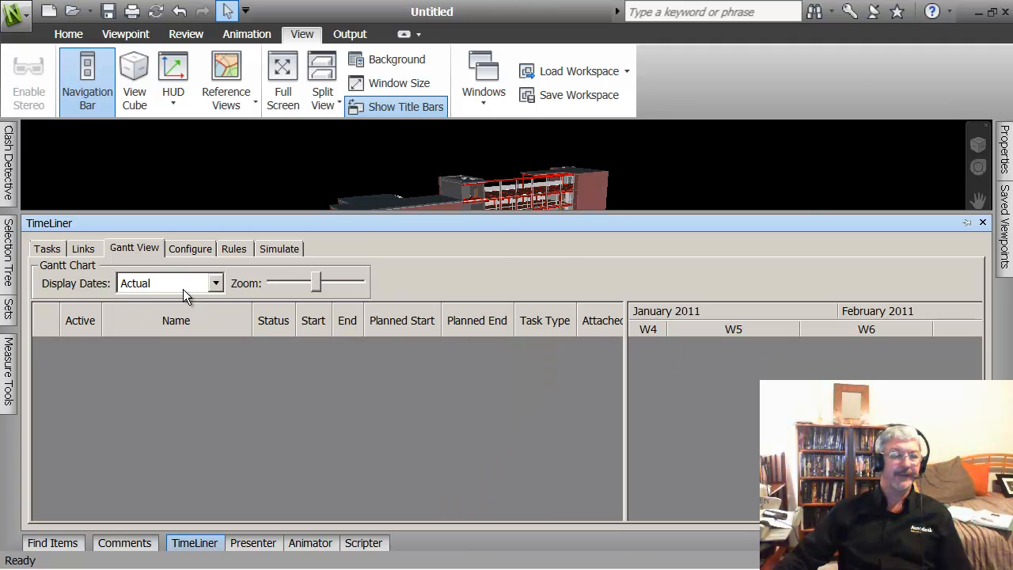
{"action": "left_click", "coordinate": [57, 250]}
{"action": "left_click", "coordinate": [87, 249]}
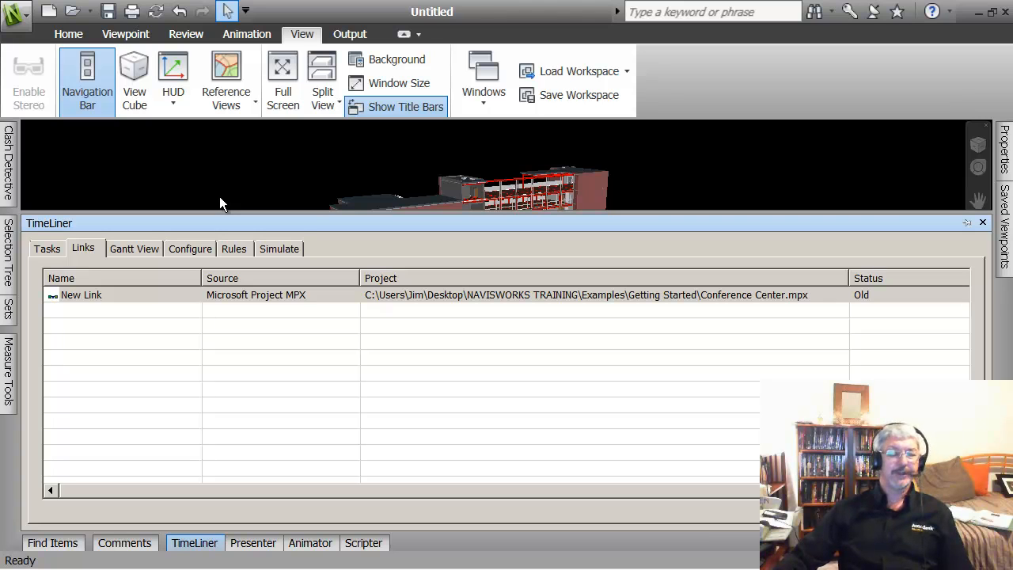
Step: Rebuild the task hierarchy from the New Link and show the imported construction tasks
{"action": "right_click", "coordinate": [106, 294]}
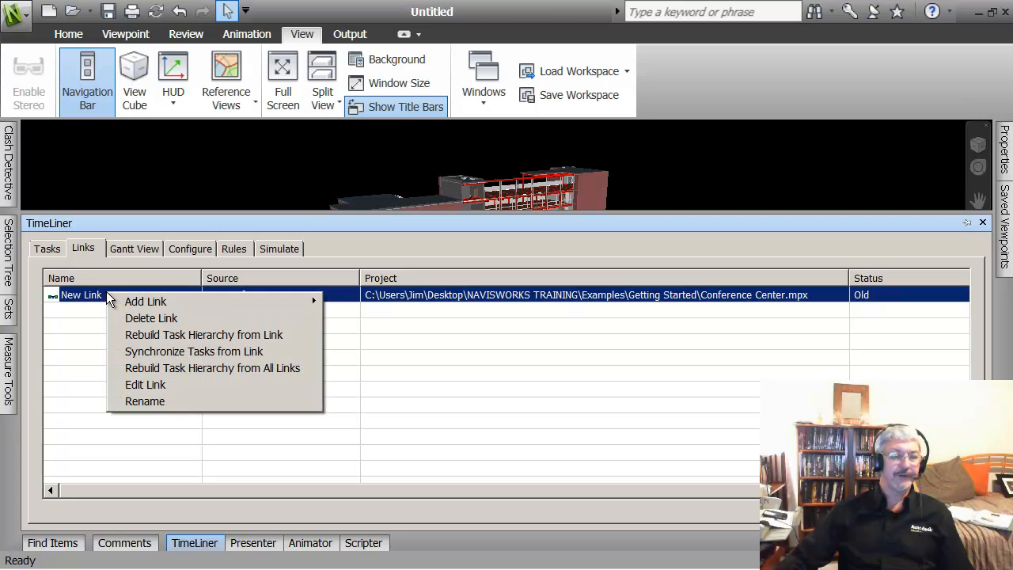
{"action": "left_click", "coordinate": [176, 336]}
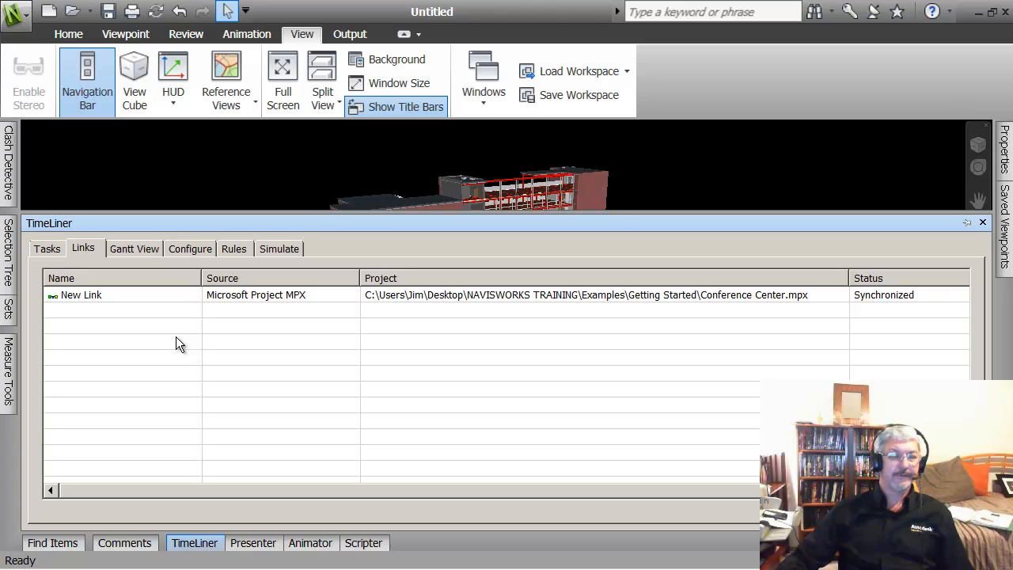
{"action": "left_click", "coordinate": [47, 250]}
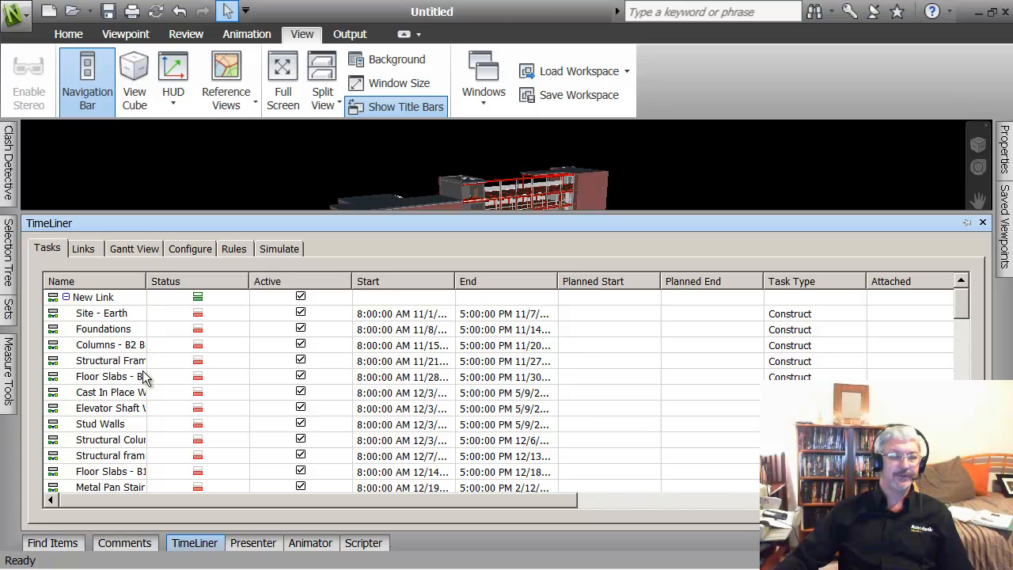
Step: Widen the Name, Start and End columns, then display the tasks as a Gantt chart
{"action": "left_click_drag", "start_coordinate": [146, 282], "coordinate": [296, 295]}
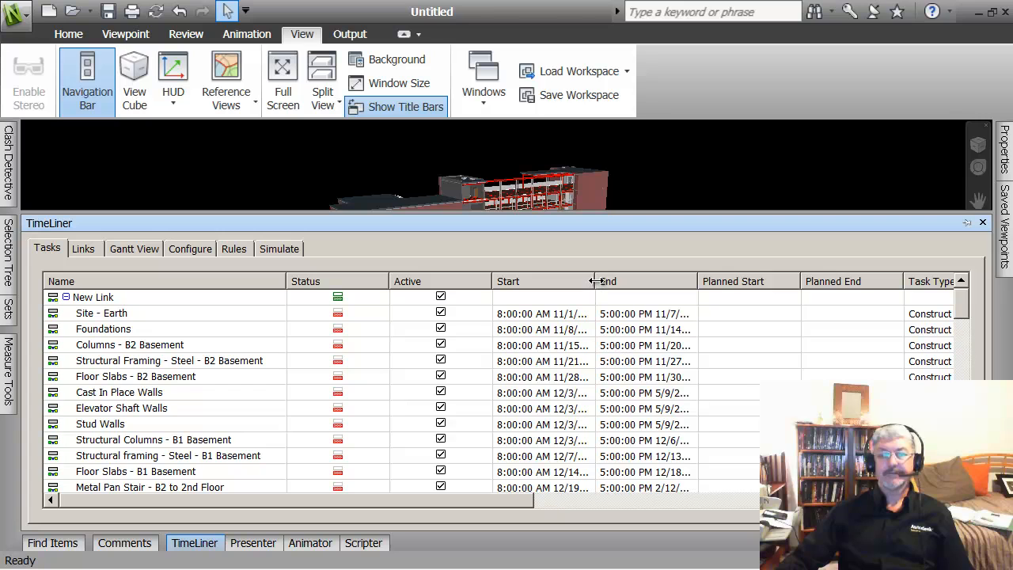
{"action": "left_click_drag", "start_coordinate": [594, 281], "coordinate": [635, 281]}
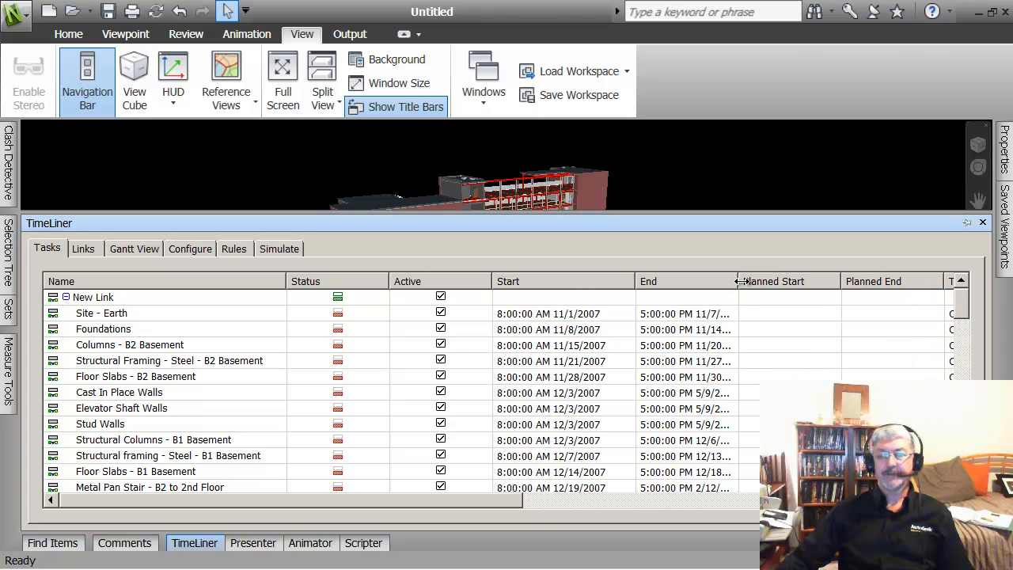
{"action": "left_click_drag", "start_coordinate": [737, 281], "coordinate": [768, 281]}
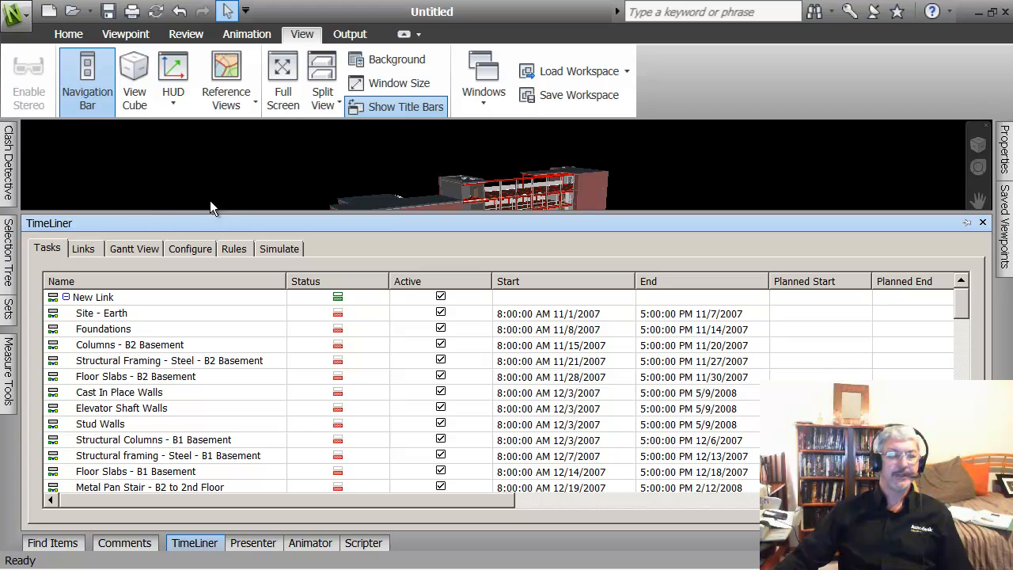
{"action": "left_click", "coordinate": [134, 248]}
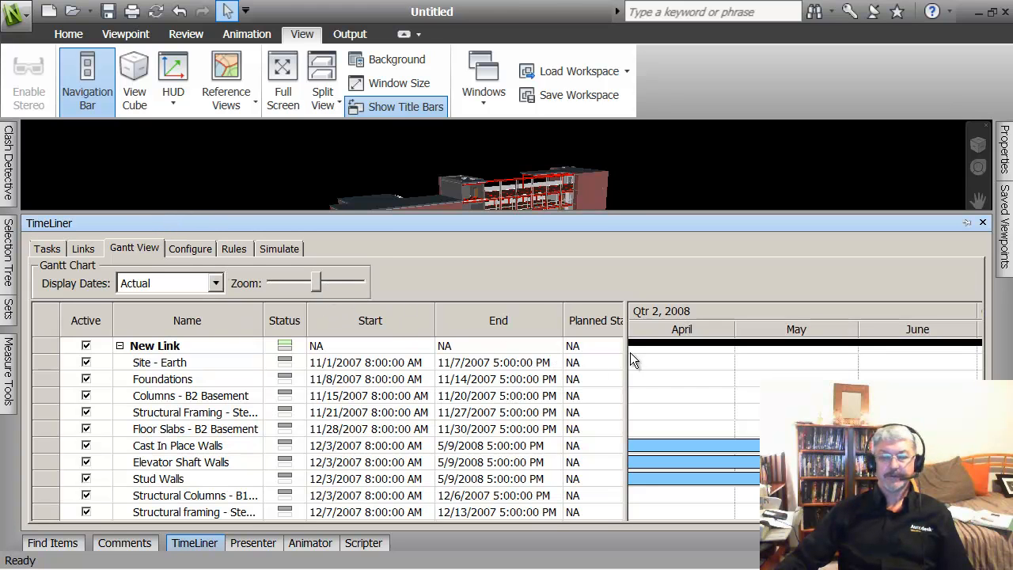
Step: Widen and zoom the Gantt timeline to cover December to June, then switch to Simulate at 8/15/2008
{"action": "left_click_drag", "start_coordinate": [626, 356], "coordinate": [356, 341]}
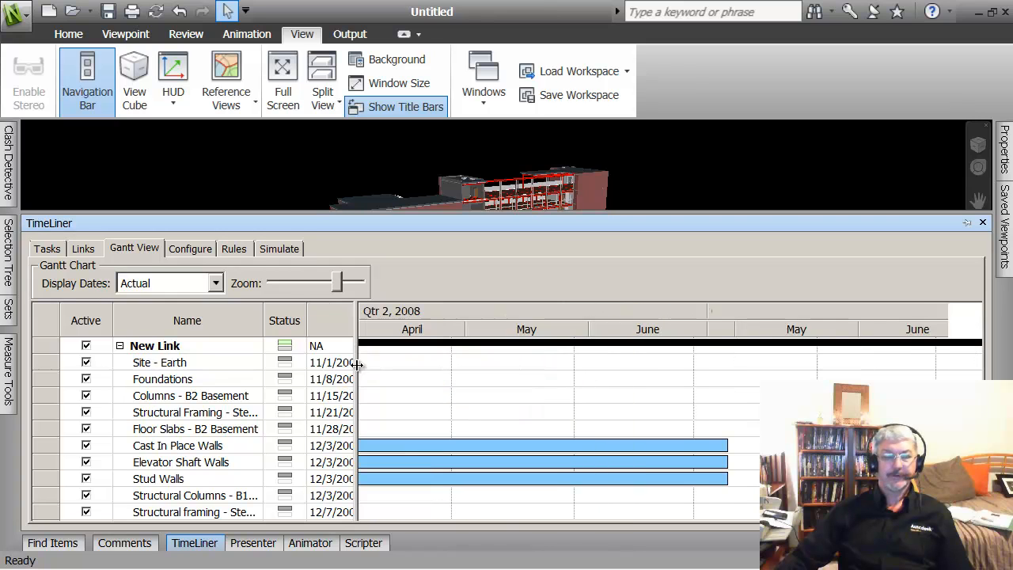
{"action": "mouse_move", "coordinate": [336, 283]}
{"action": "left_mouse_down"}
{"action": "mouse_move", "coordinate": [288, 289]}
{"action": "mouse_move", "coordinate": [340, 290]}
{"action": "left_mouse_up"}
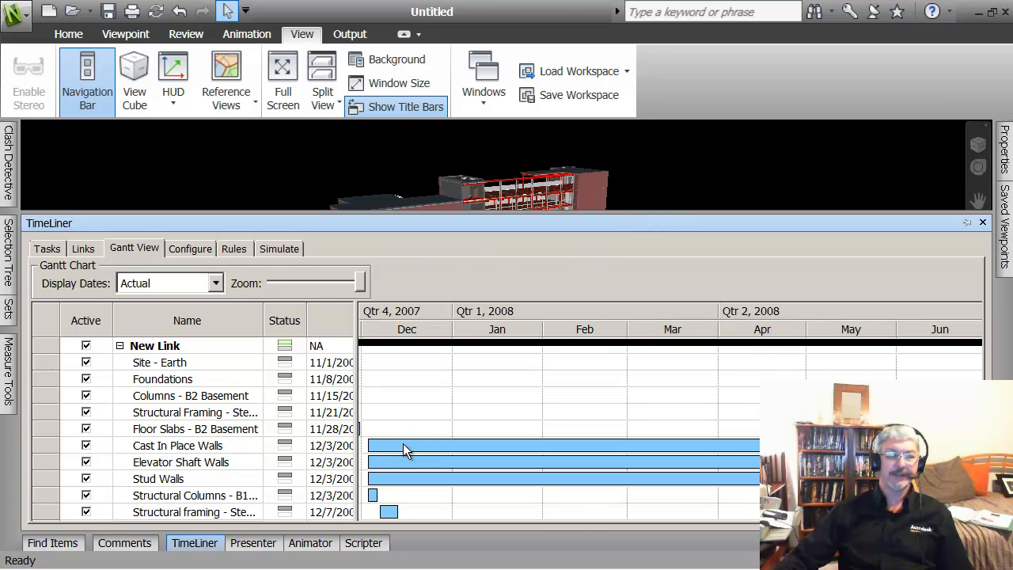
{"action": "left_click", "coordinate": [290, 249]}
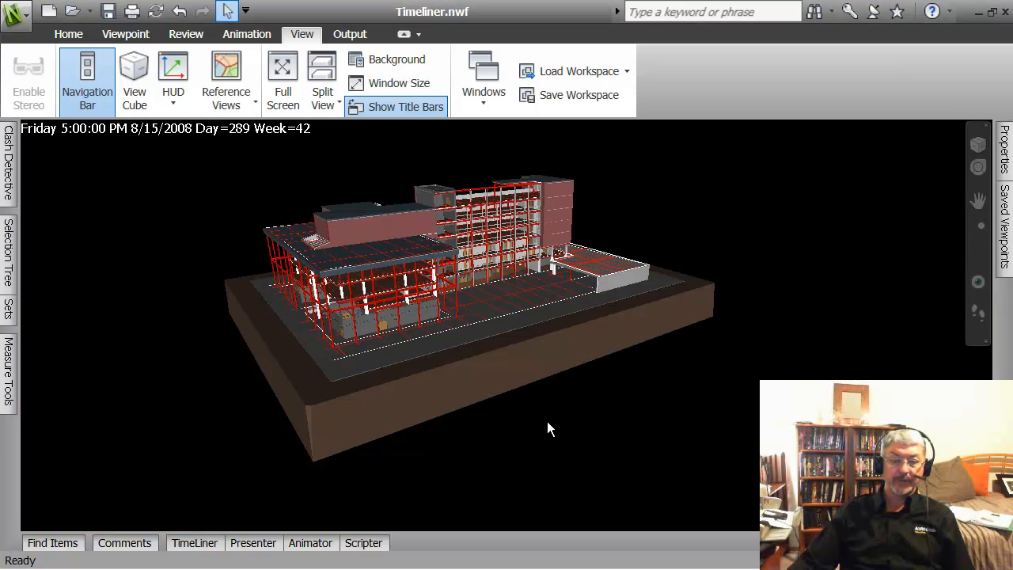
Step: Reopen TimeLiner, check Links, Tasks and Gantt, enlarge the panel and show the same-name selection-set Rules
{"action": "scroll", "coordinate": [549, 417], "scroll_direction": "up", "scroll_amount": 3}
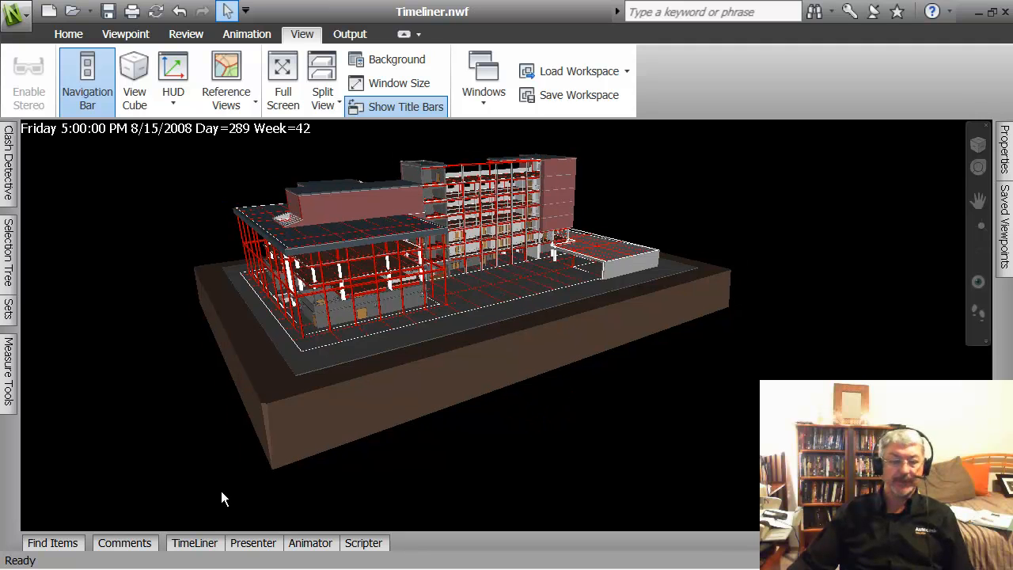
{"action": "left_click", "coordinate": [194, 544]}
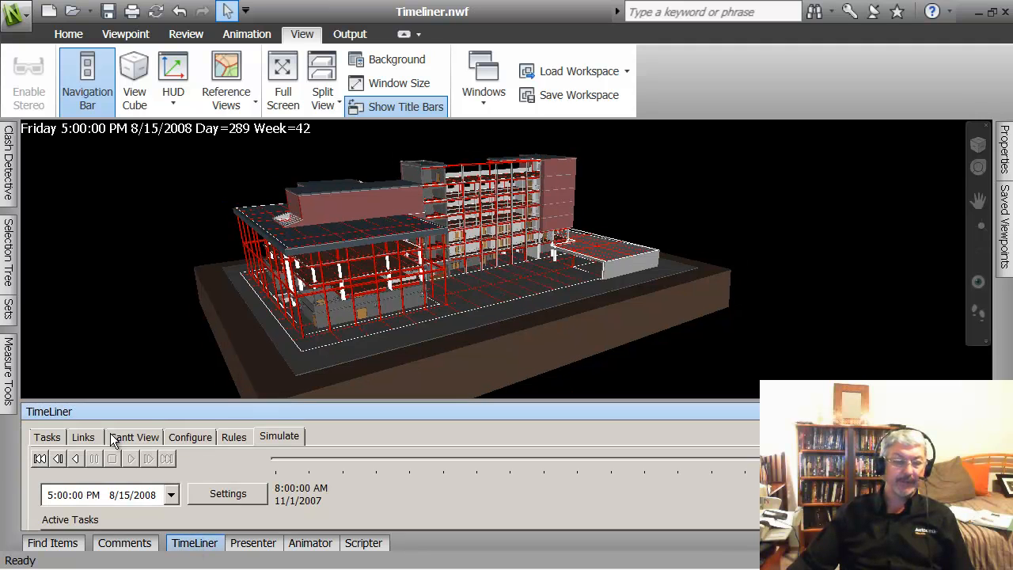
{"action": "left_click", "coordinate": [83, 437]}
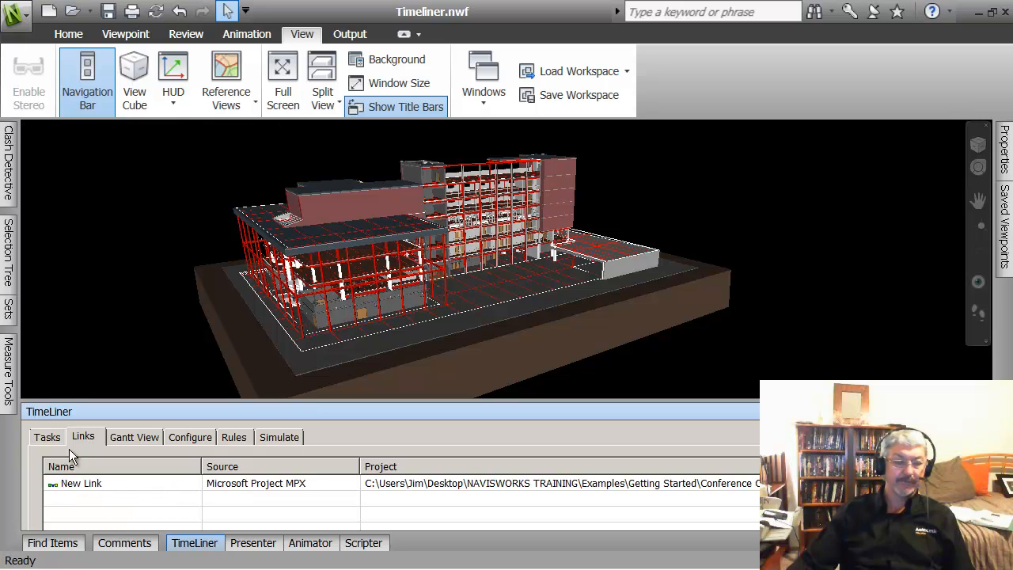
{"action": "left_click", "coordinate": [46, 437]}
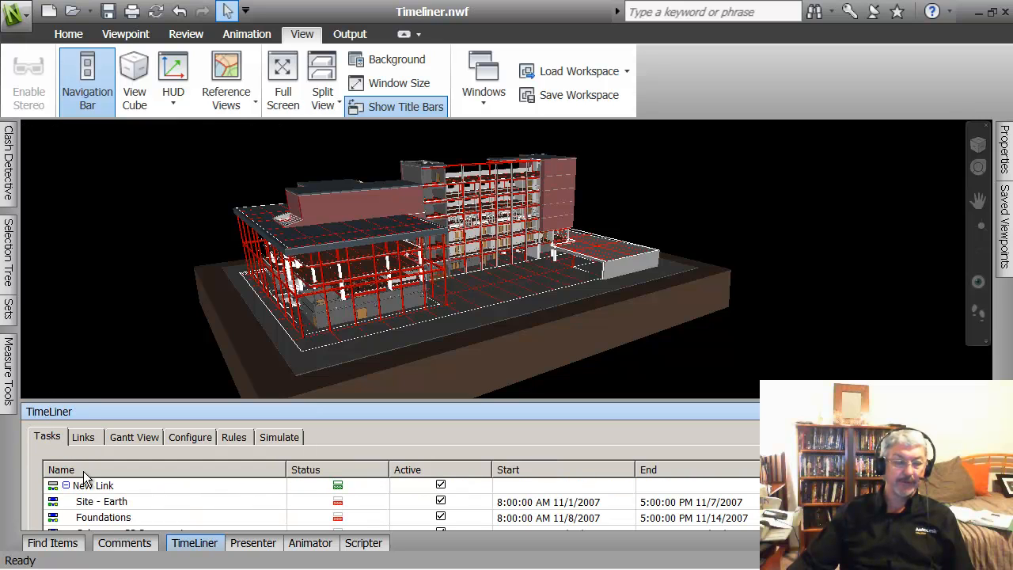
{"action": "left_click", "coordinate": [155, 445]}
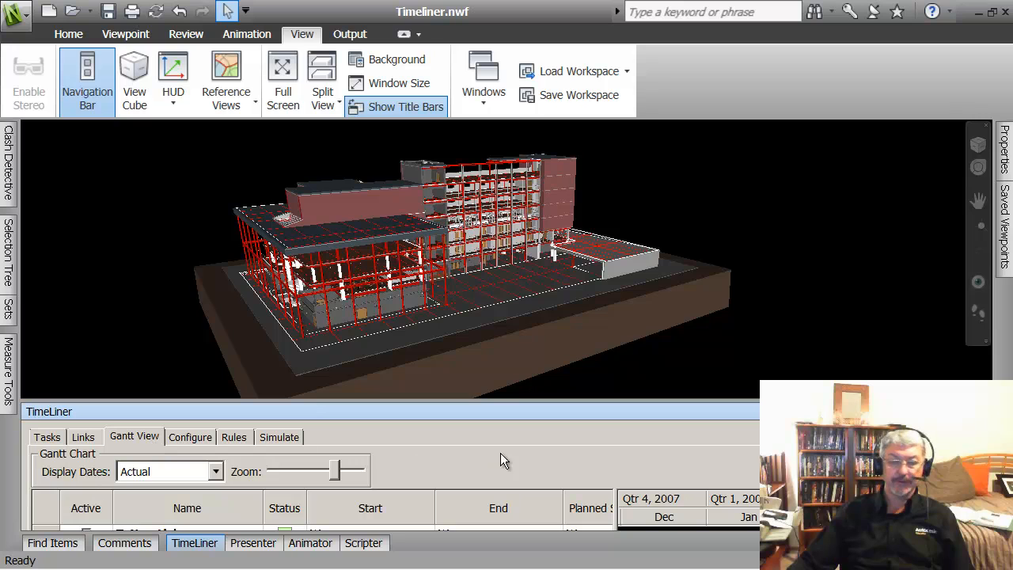
{"action": "left_click_drag", "start_coordinate": [548, 404], "coordinate": [571, 171]}
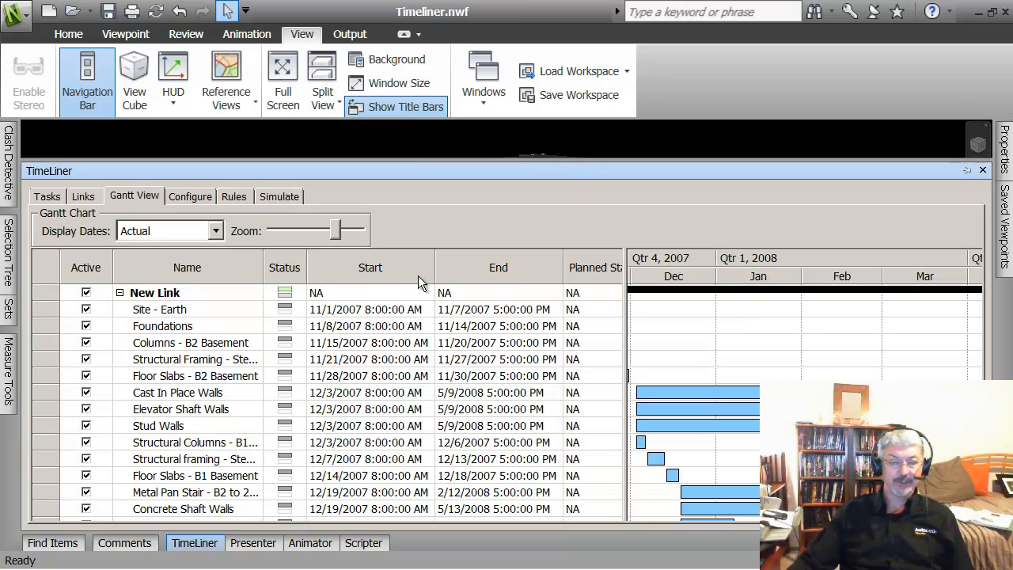
{"action": "left_click", "coordinate": [233, 196]}
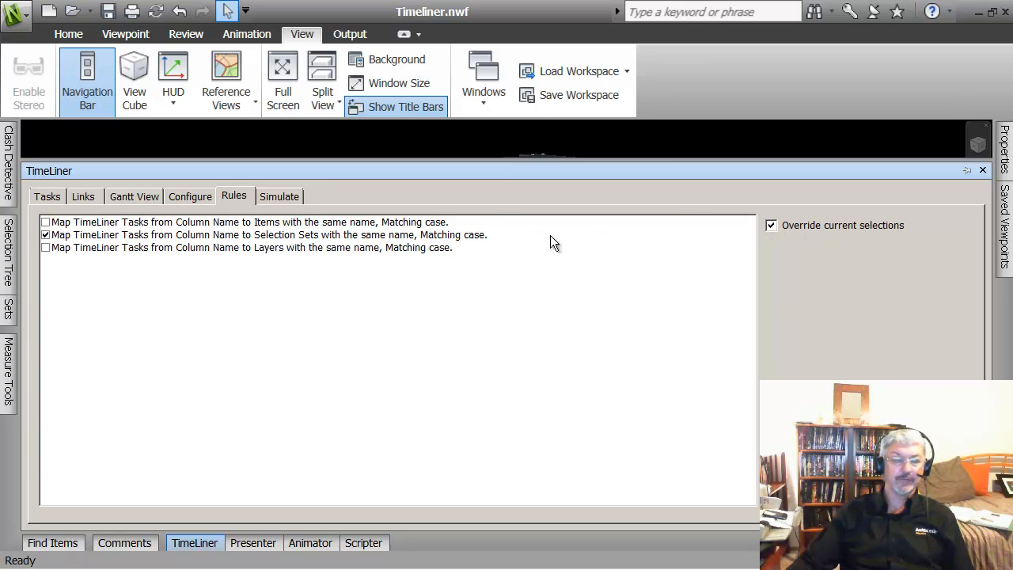
Step: Rebuild the task hierarchy from the Conference Center.mpx link so it shows Synchronized
{"action": "left_click", "coordinate": [82, 197]}
{"action": "right_click", "coordinate": [102, 242]}
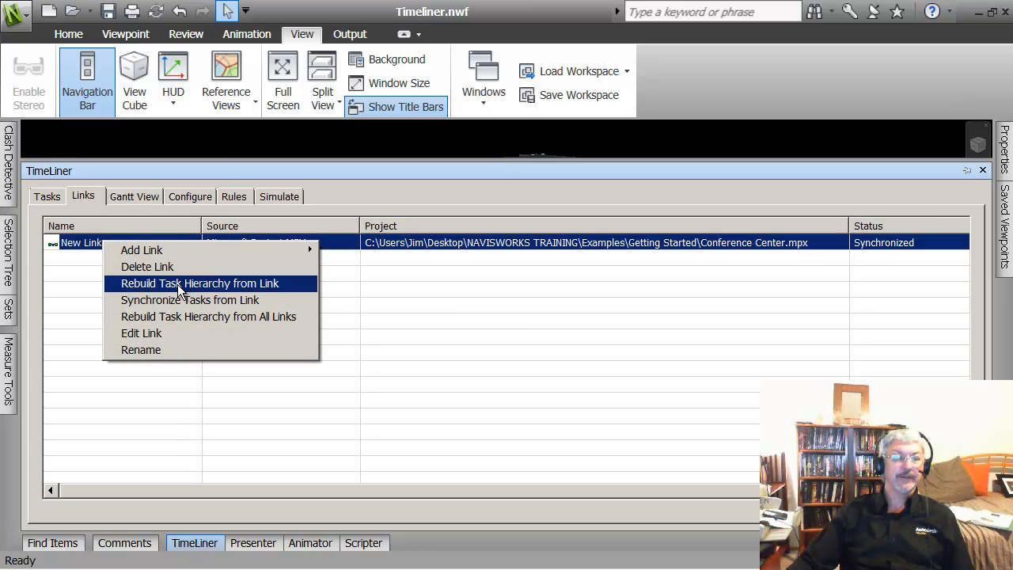
{"action": "left_click", "coordinate": [179, 288]}
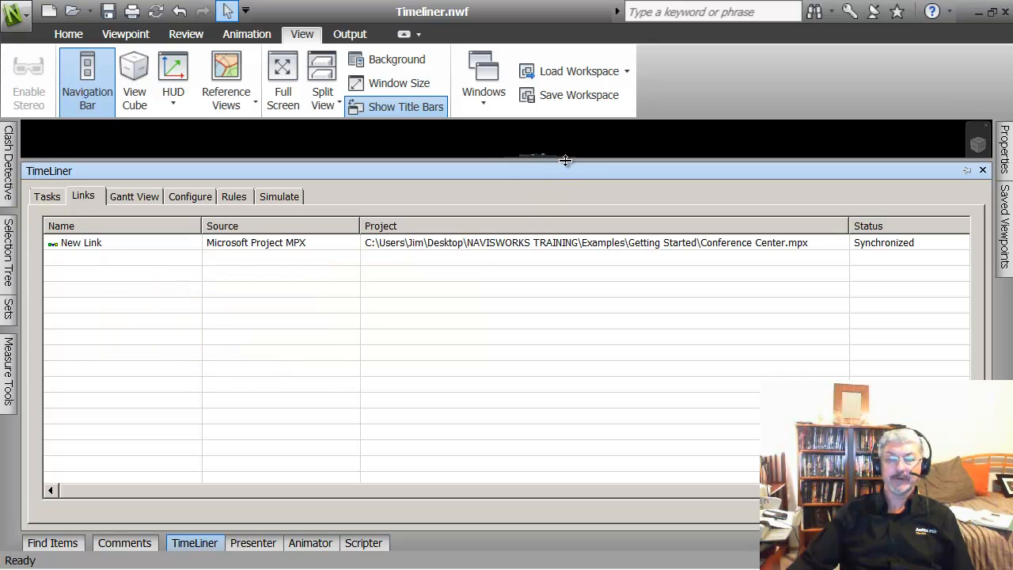
Step: Shrink the TimeLiner panel, then orbit, zoom and pan for a close-up of the building
{"action": "left_click_drag", "start_coordinate": [565, 161], "coordinate": [567, 382]}
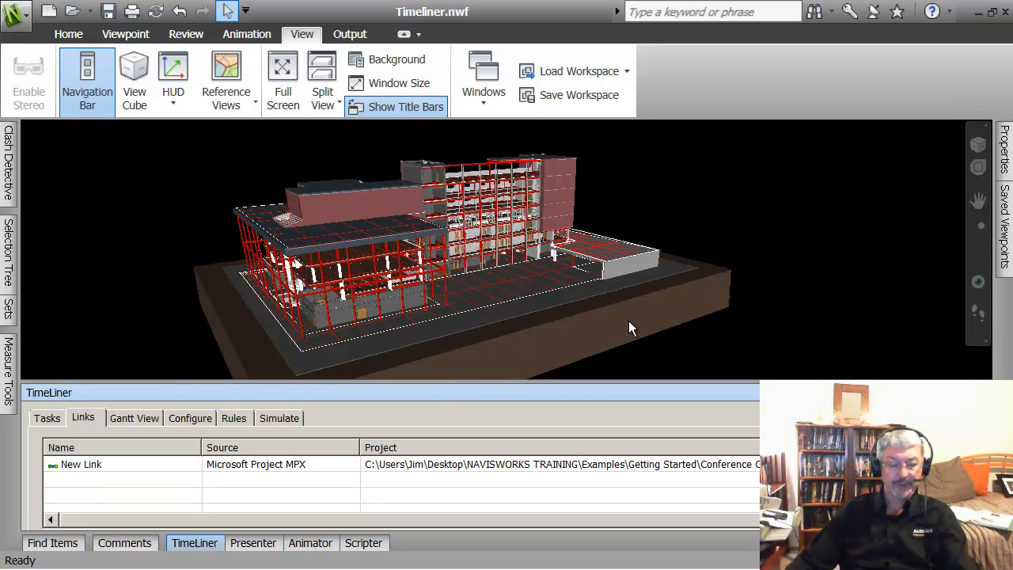
{"action": "middle_click_drag", "start_coordinate": [615, 330], "coordinate": [467, 318], "text": "shift"}
{"action": "scroll", "coordinate": [592, 279], "scroll_direction": "up", "scroll_amount": 5}
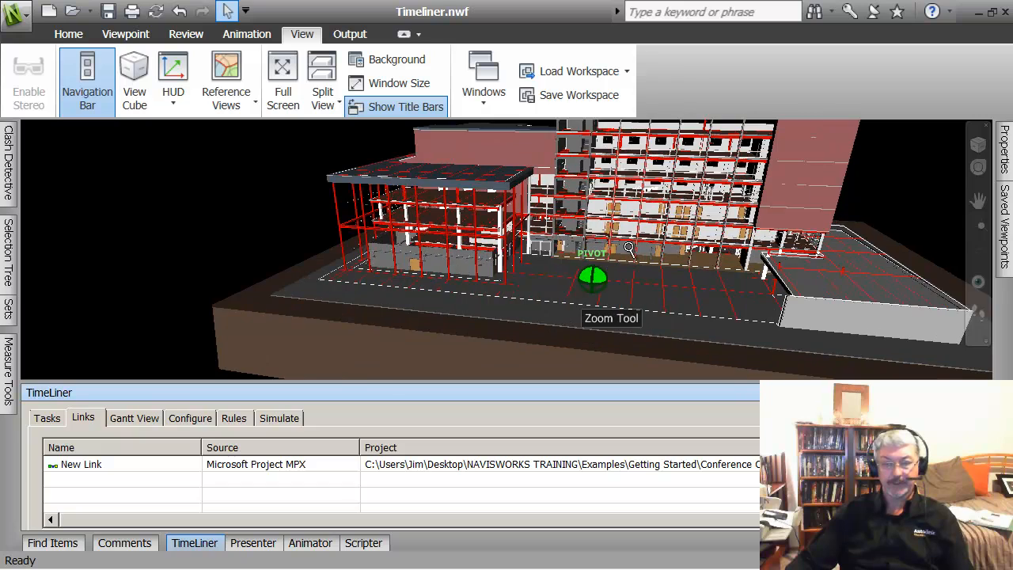
{"action": "middle_click_drag", "start_coordinate": [592, 279], "coordinate": [513, 287]}
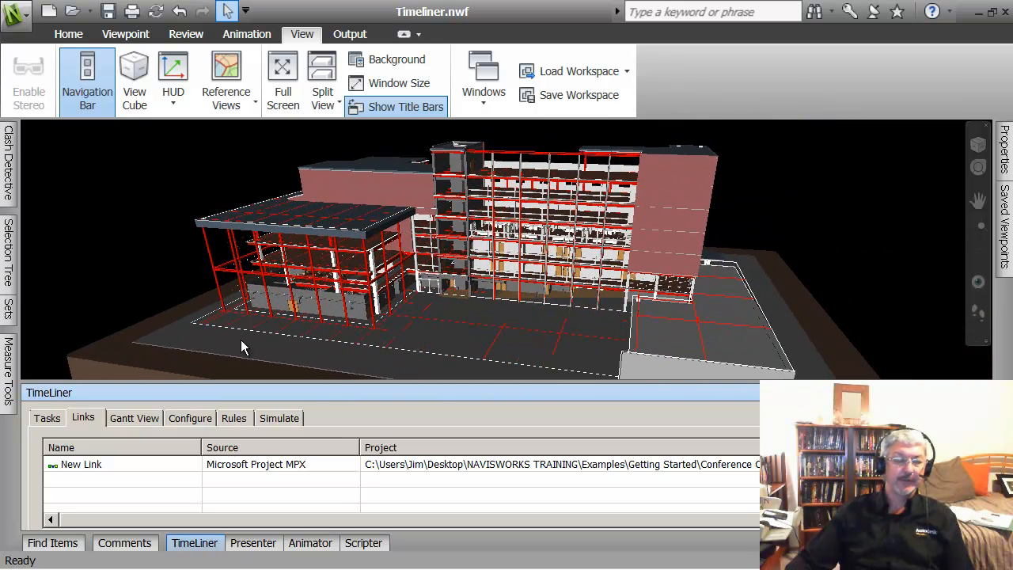
Step: Reset the construction simulation to its 11/1/2007 start and play it so the foundations appear
{"action": "left_click", "coordinate": [278, 418]}
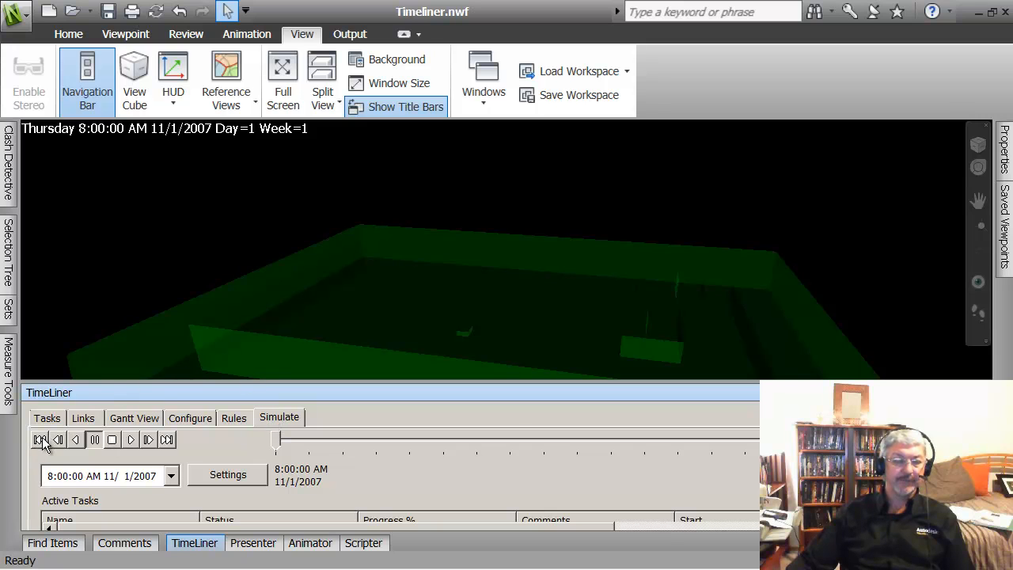
{"action": "left_click", "coordinate": [167, 440]}
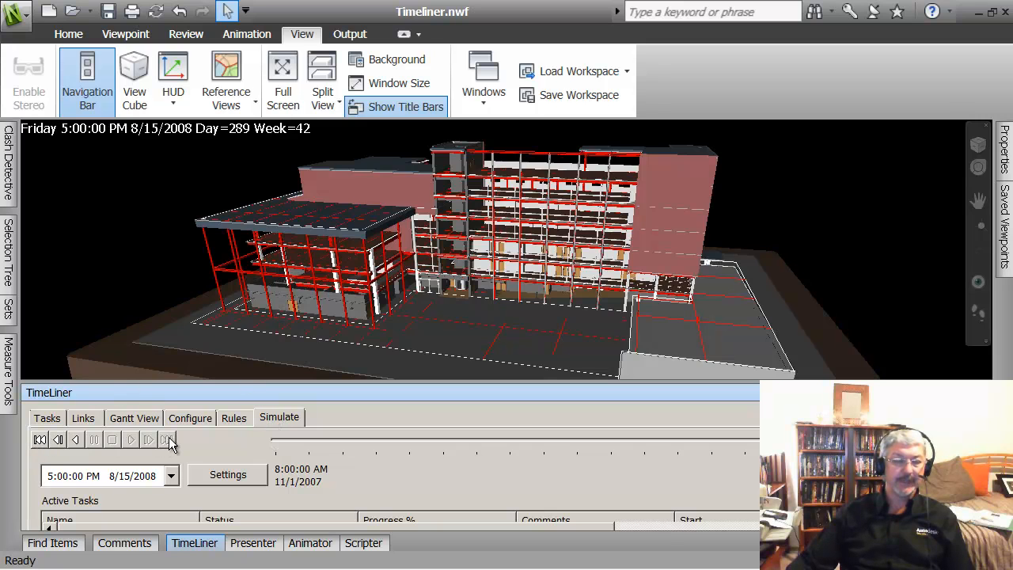
{"action": "left_click", "coordinate": [39, 439]}
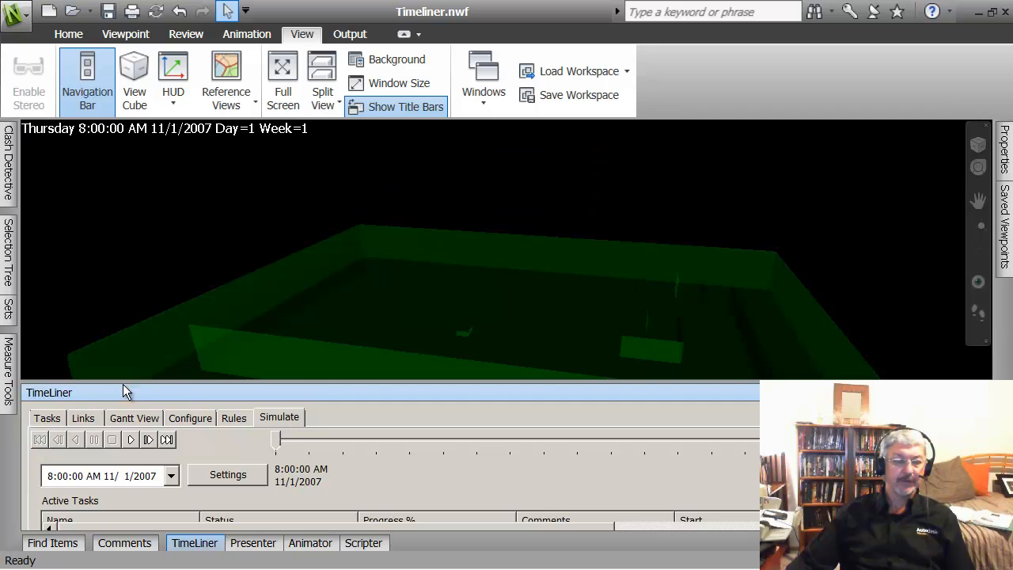
{"action": "left_click", "coordinate": [132, 440]}
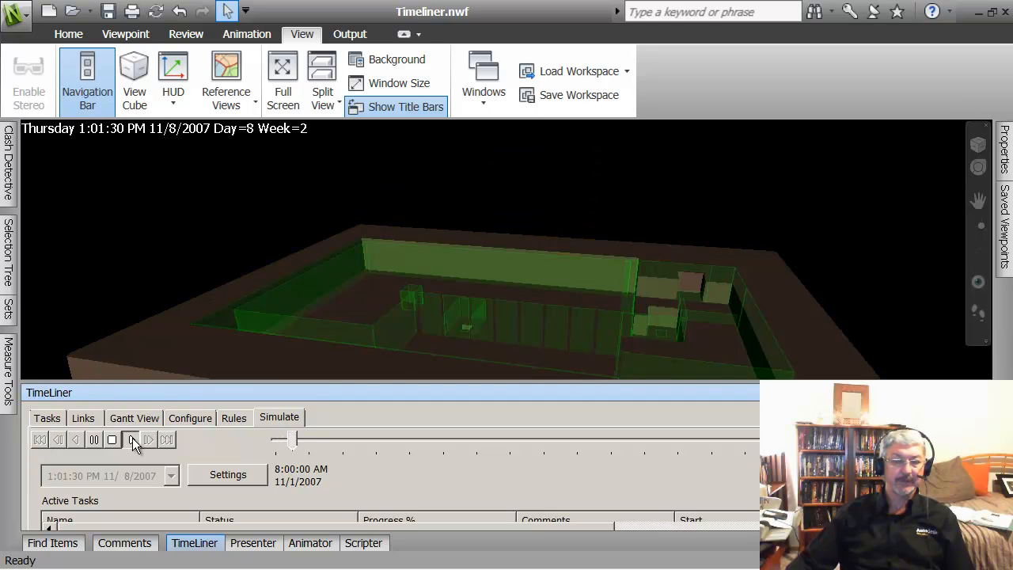